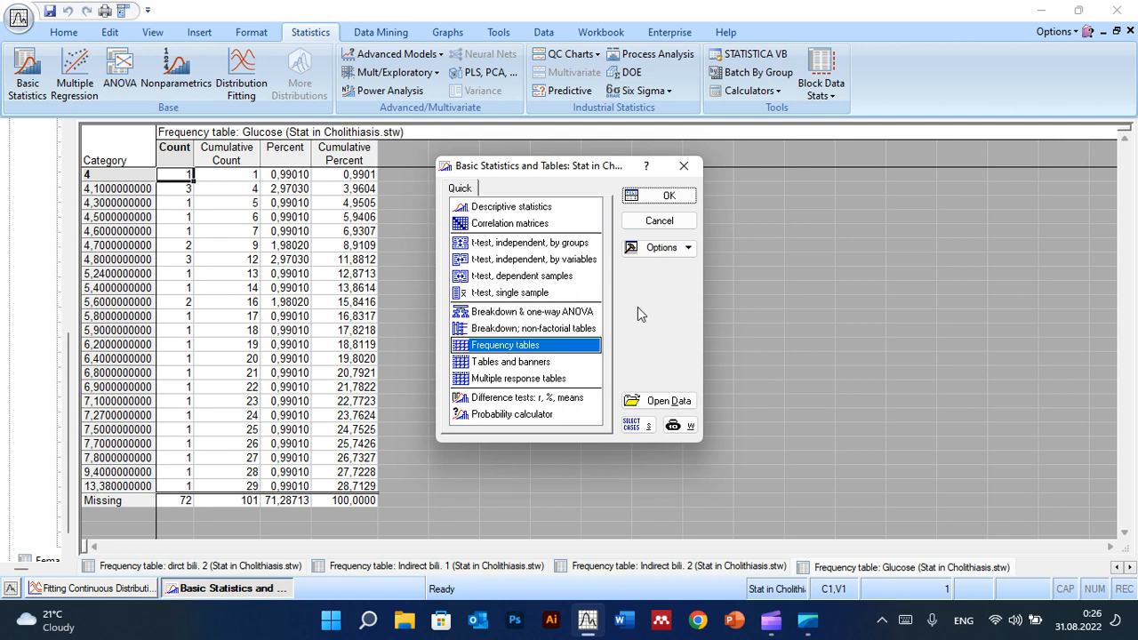
Step: Generate summary frequency tables for all variables (1-35) of the Stat in Cholithiasis data
left_click(520, 351)
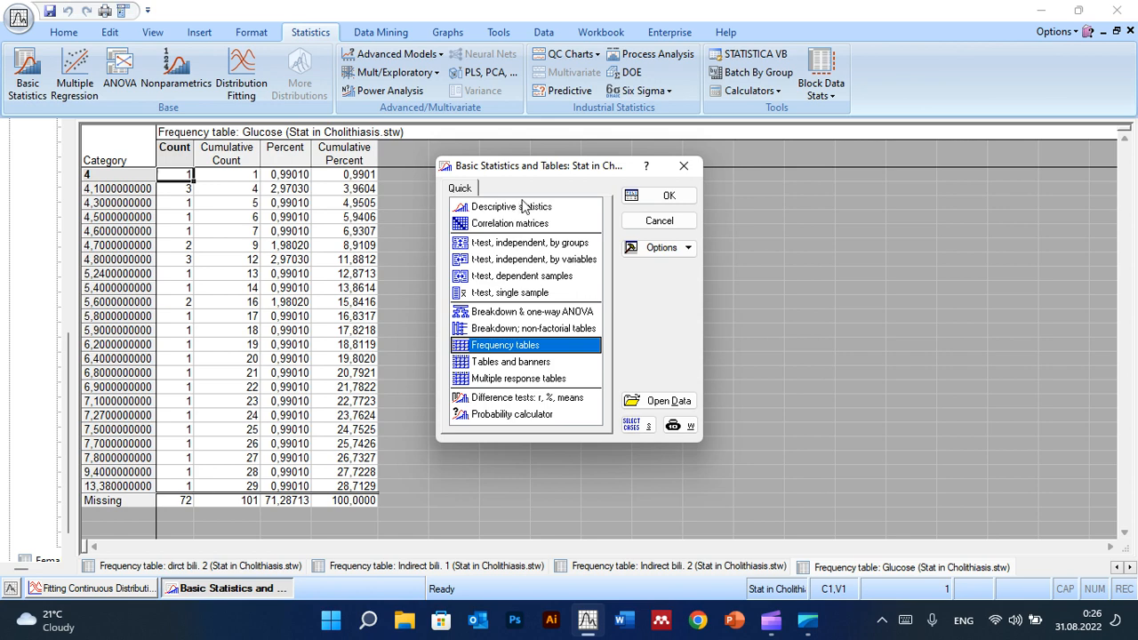
left_click(668, 199)
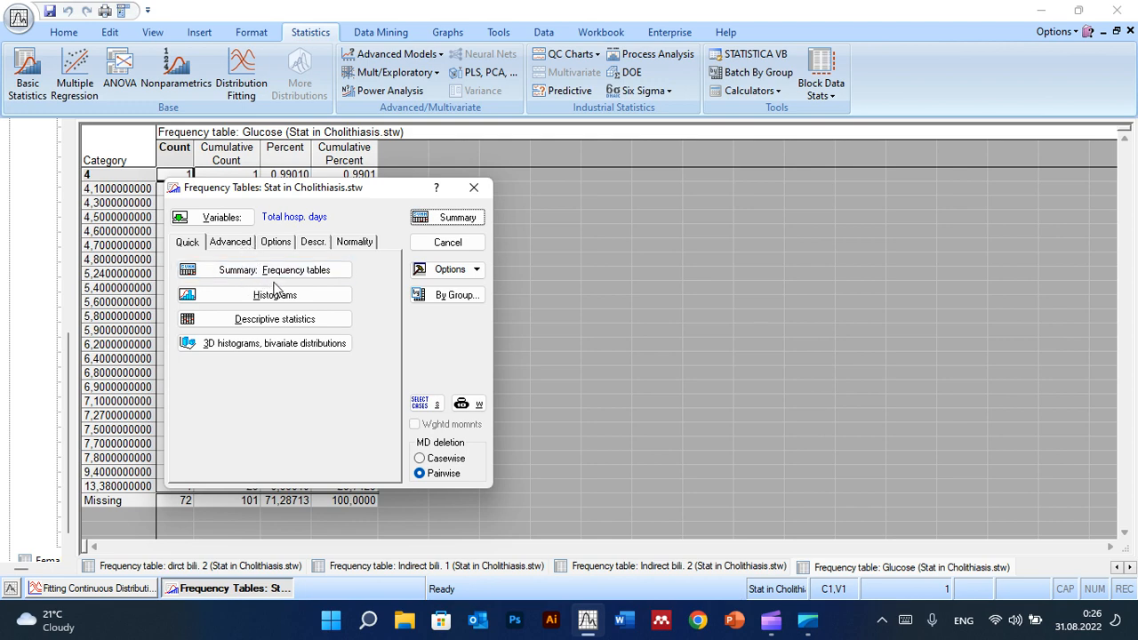
left_click(224, 218)
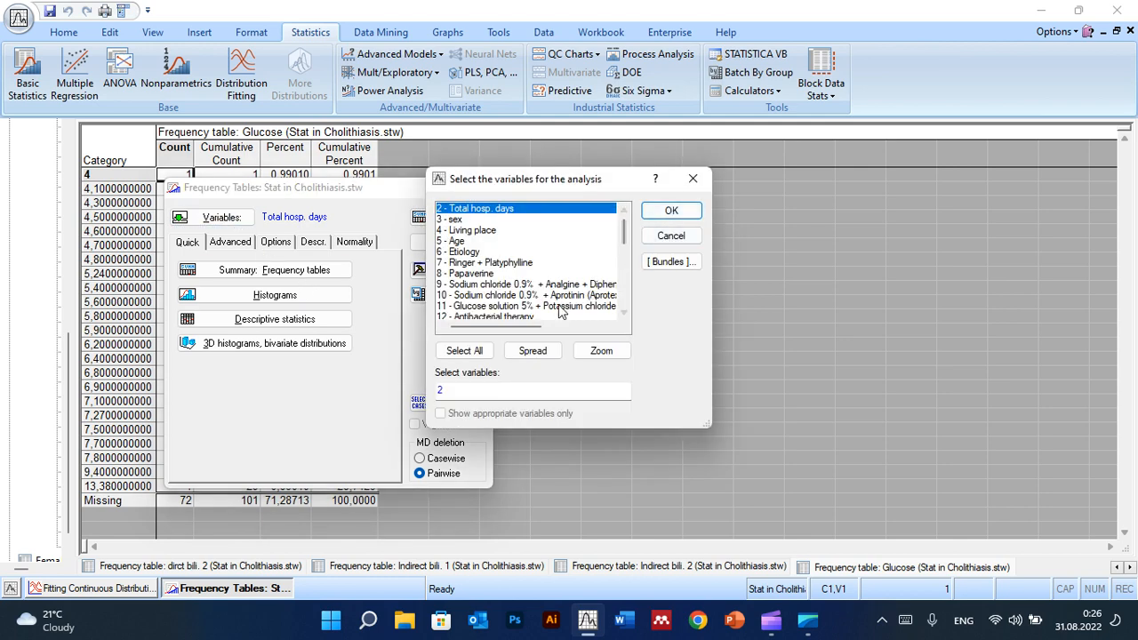
left_click(488, 352)
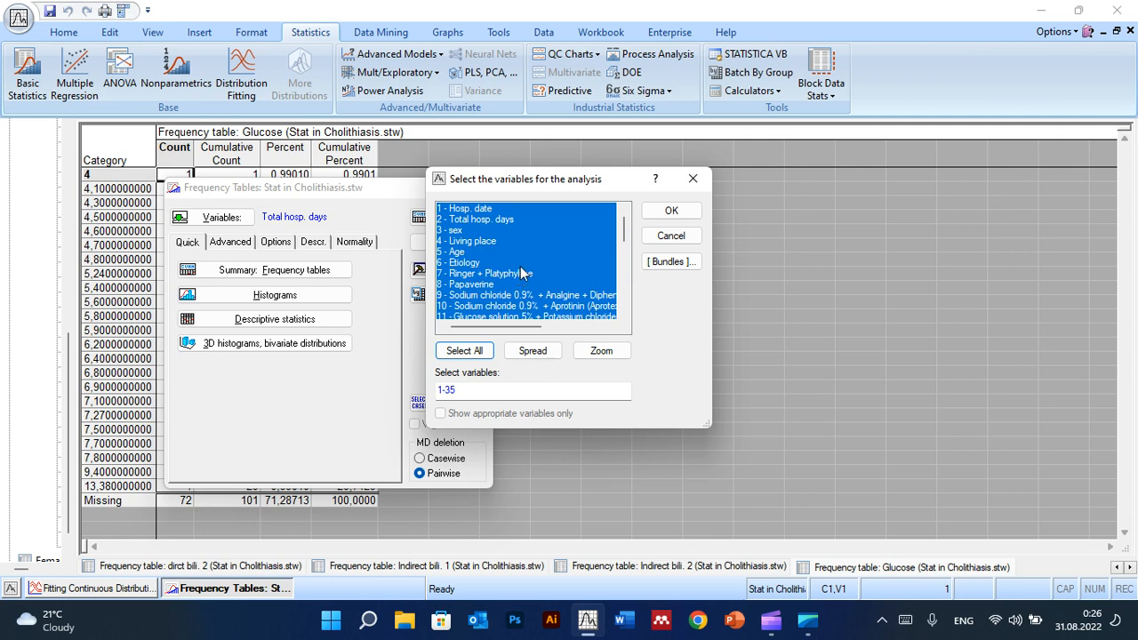
scroll(597, 245, "down", 4)
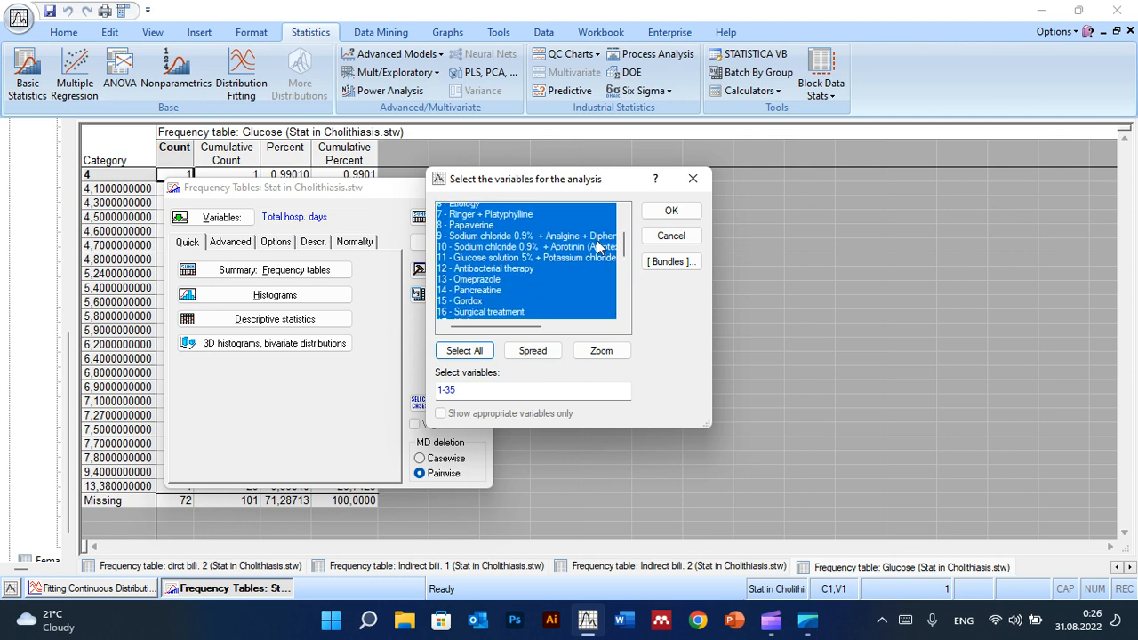
scroll(597, 240, "down", 2)
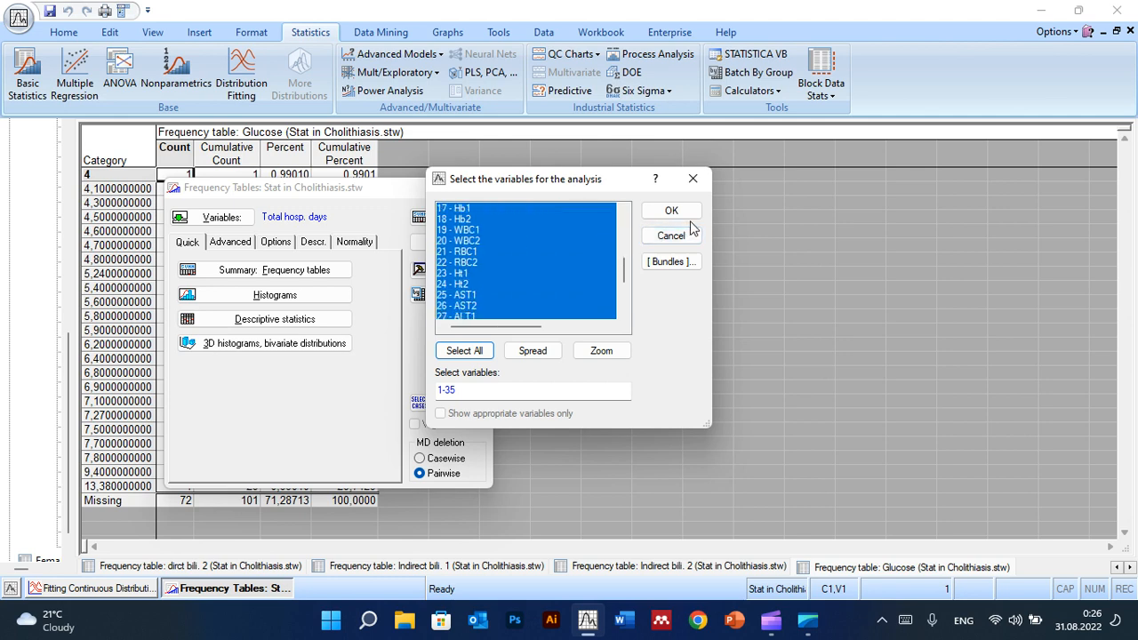
left_click(672, 211)
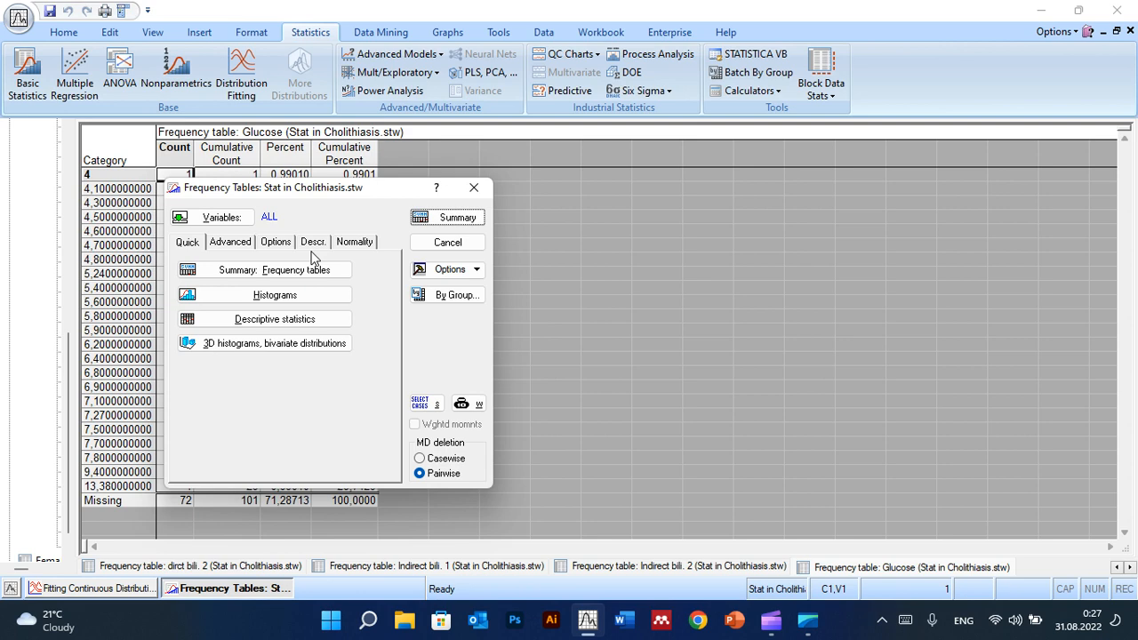
left_click(278, 269)
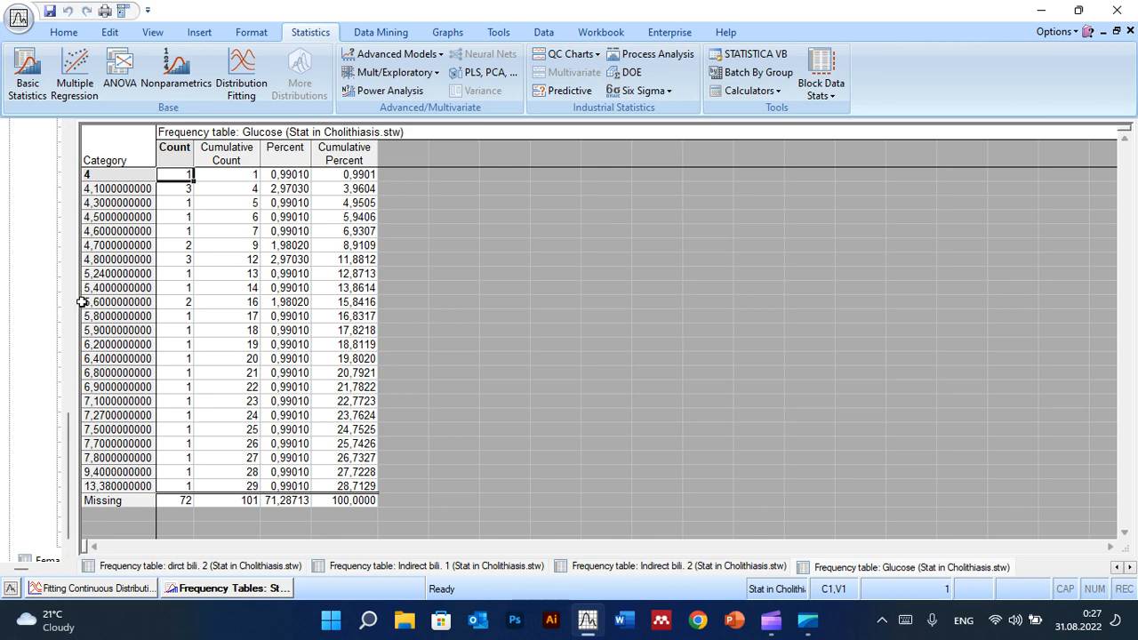
Step: Widen the workbook tree and examine the Hosp. date frequency table's counts and percentages for each hospitalization period
left_click_drag(77, 284, 171, 301)
scroll(98, 273, "up", 7)
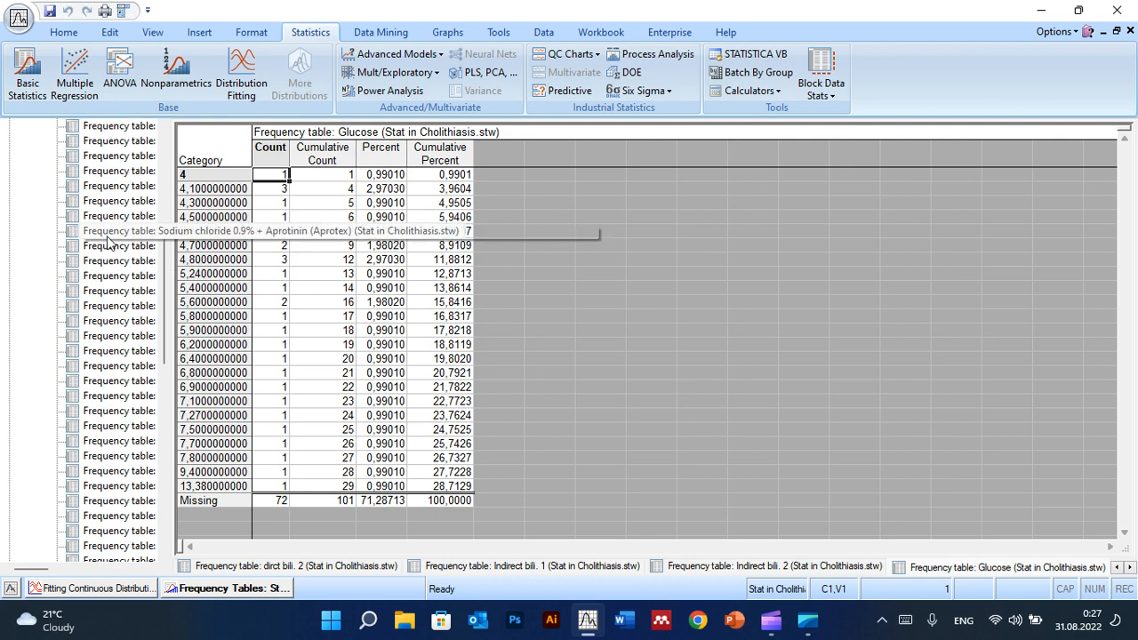
scroll(105, 244, "up", 2)
left_click(122, 186)
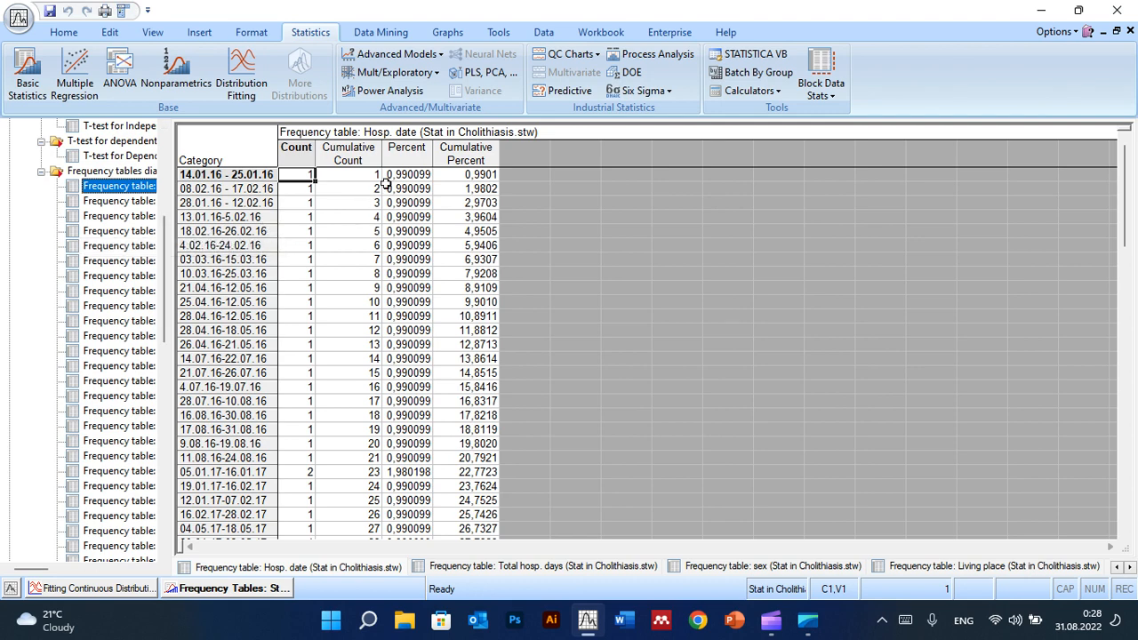
scroll(217, 220, "down", 1)
scroll(218, 231, "down", 2)
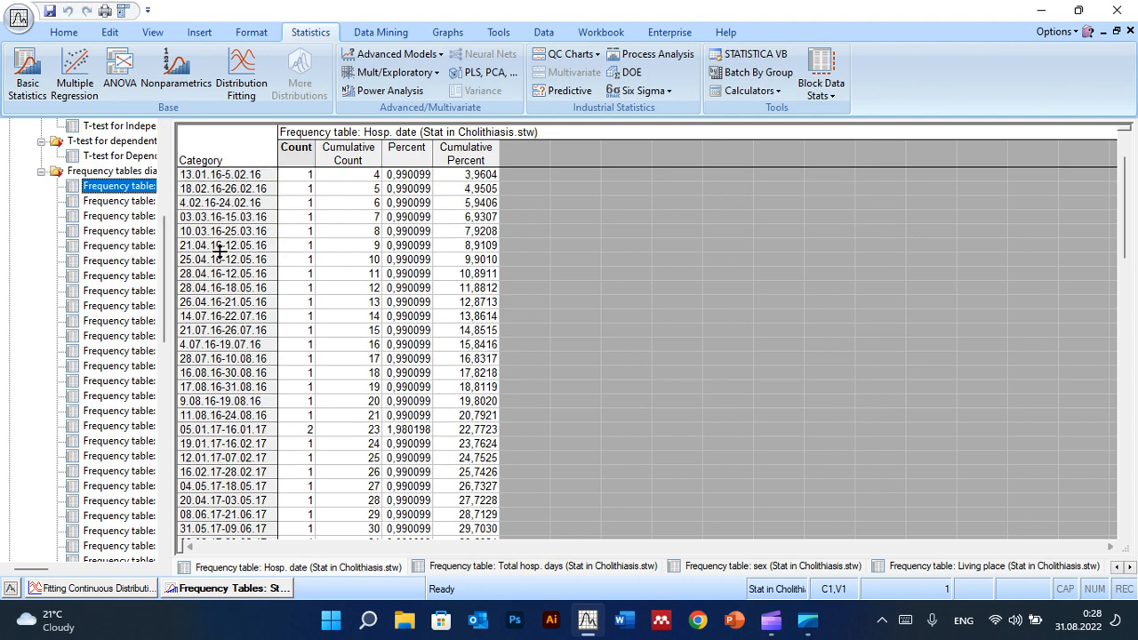
scroll(220, 249, "up", 3)
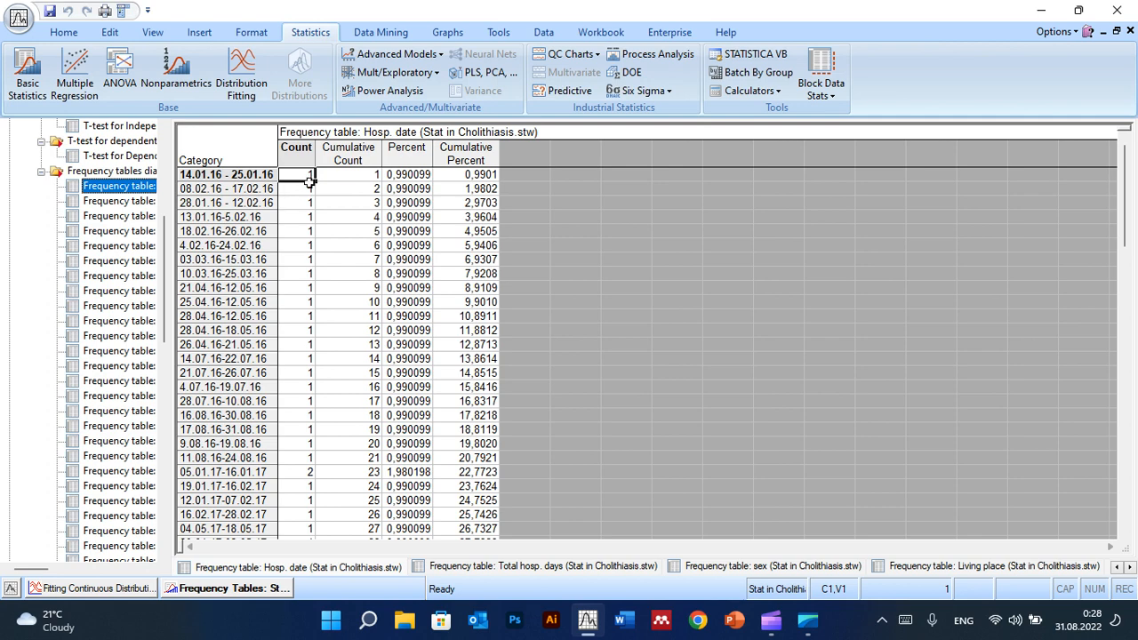
scroll(313, 177, "down", 4)
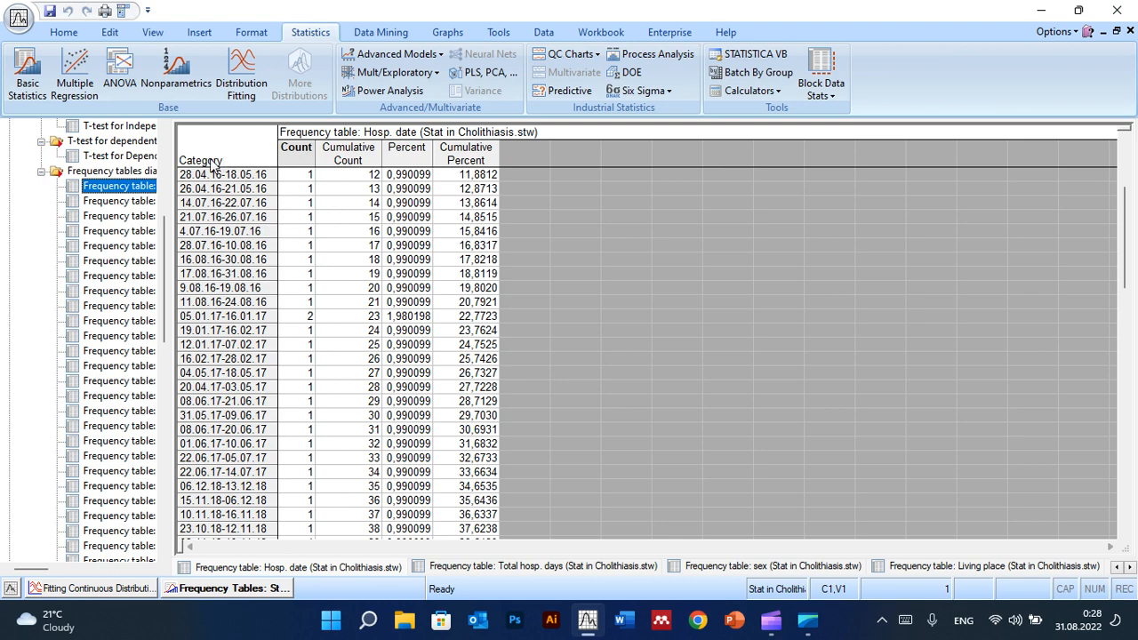
scroll(305, 297, "down", 4)
scroll(307, 349, "down", 2)
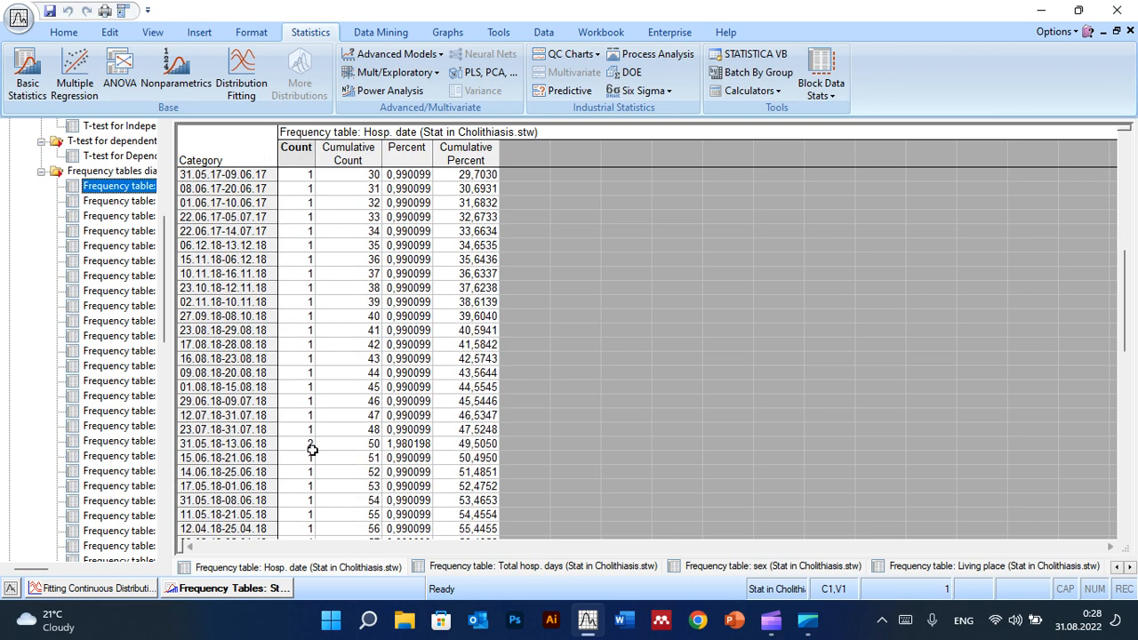
Step: Examine the frequency tables for Total hosp. days and sex, including the percentage of male patients
left_click(105, 204)
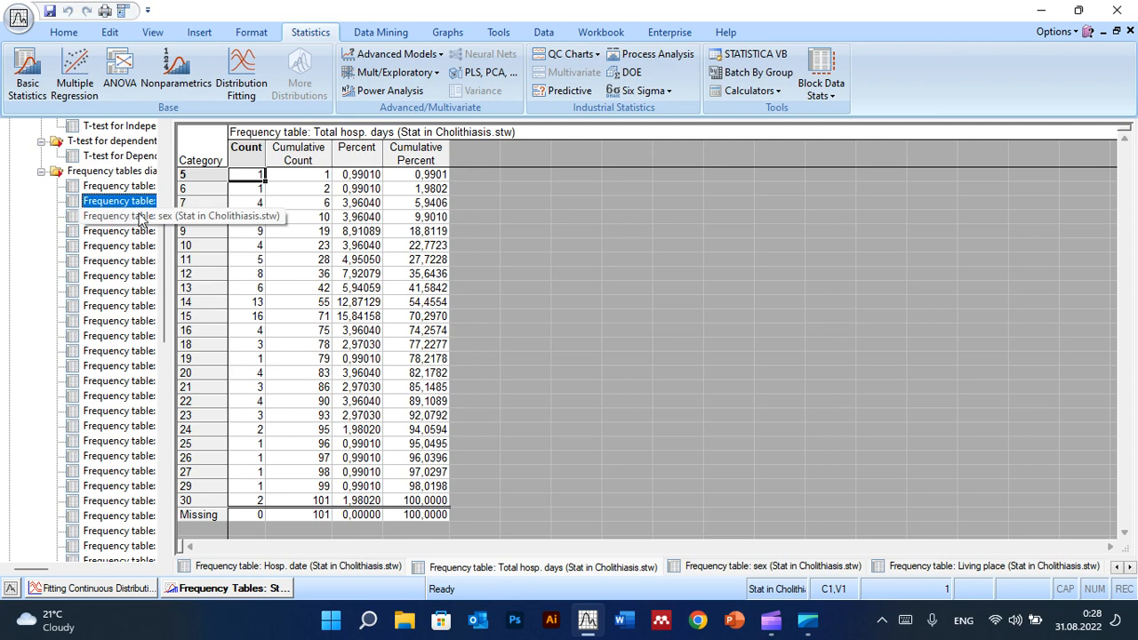
scroll(356, 209, "down", 1)
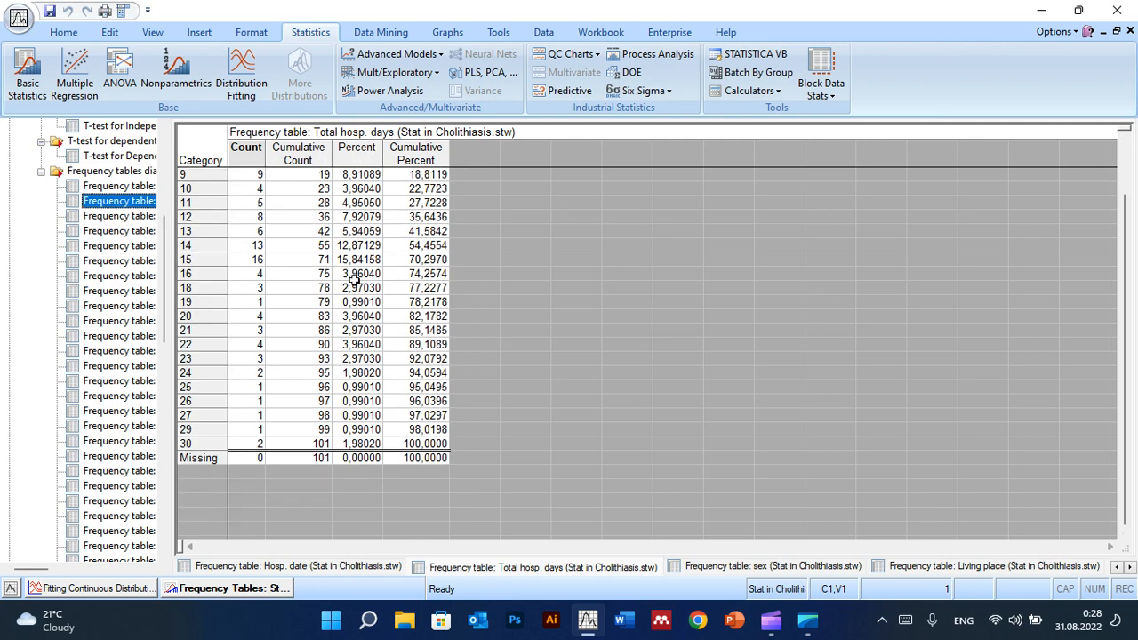
scroll(351, 285, "up", 1)
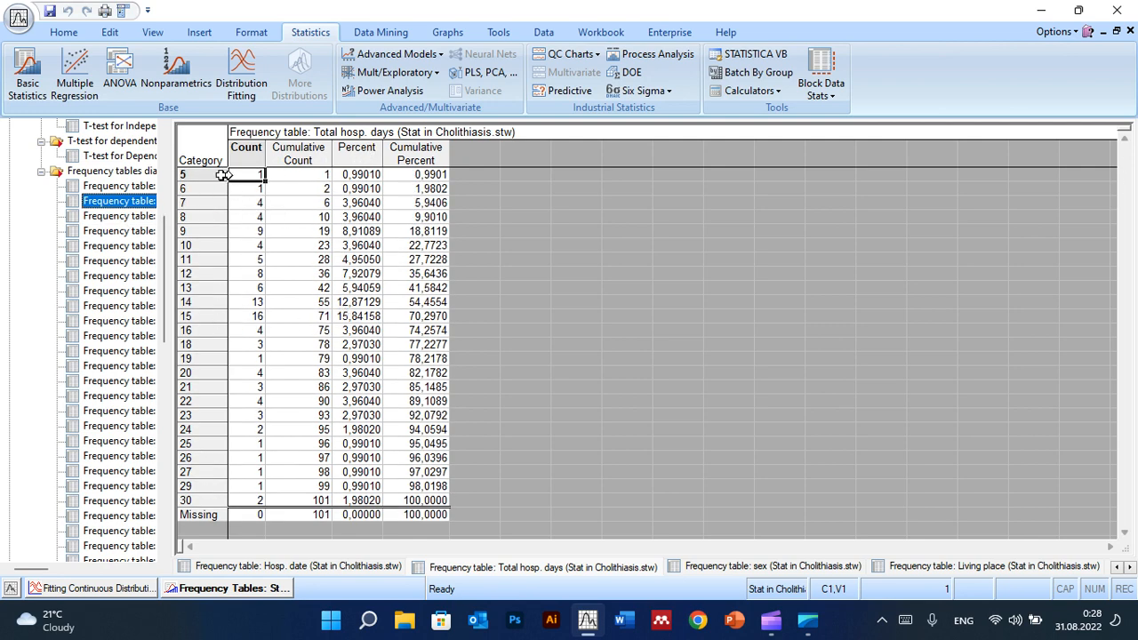
left_click(121, 216)
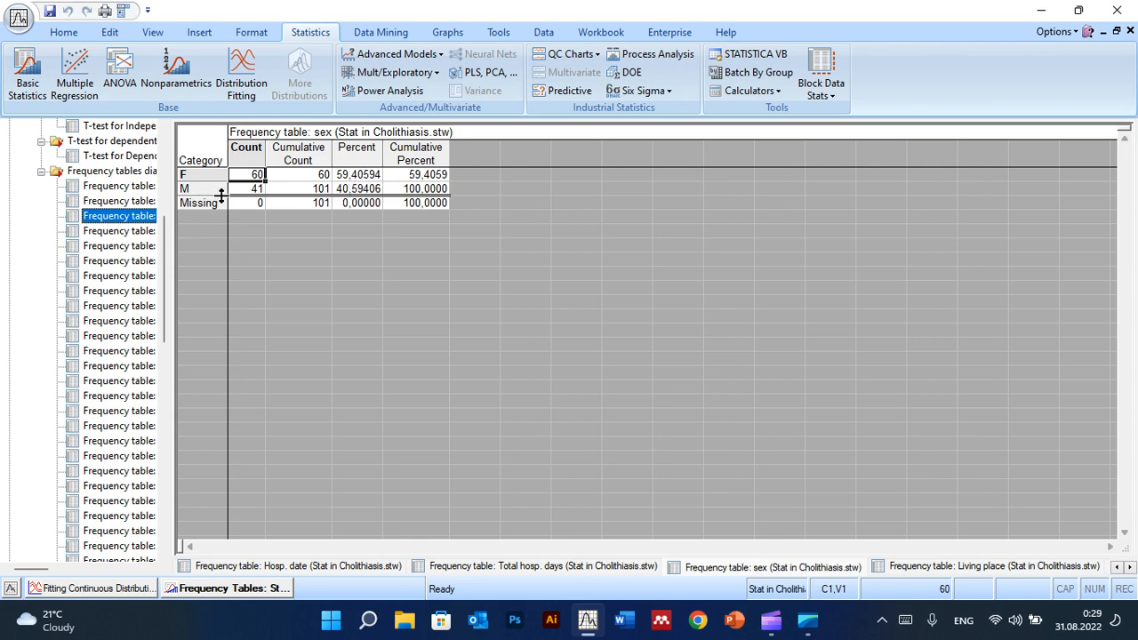
left_click(363, 186)
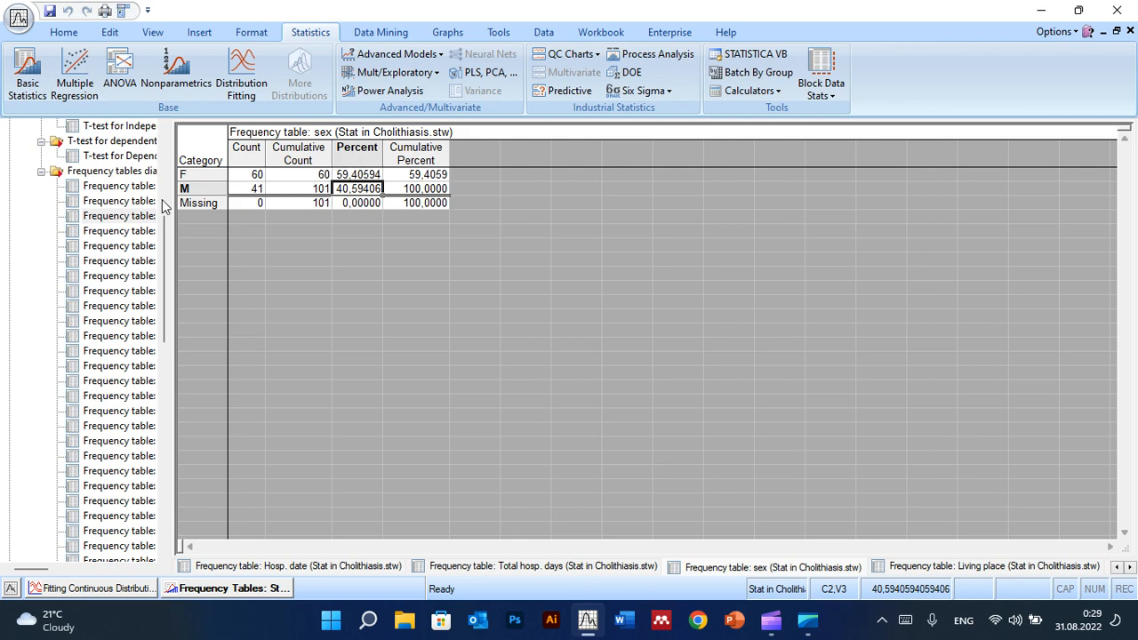
Step: Review the Age, Etiology and Ringer + Platyphylline frequency tables, selecting the Yes and No percentages in the last one
left_click(116, 246)
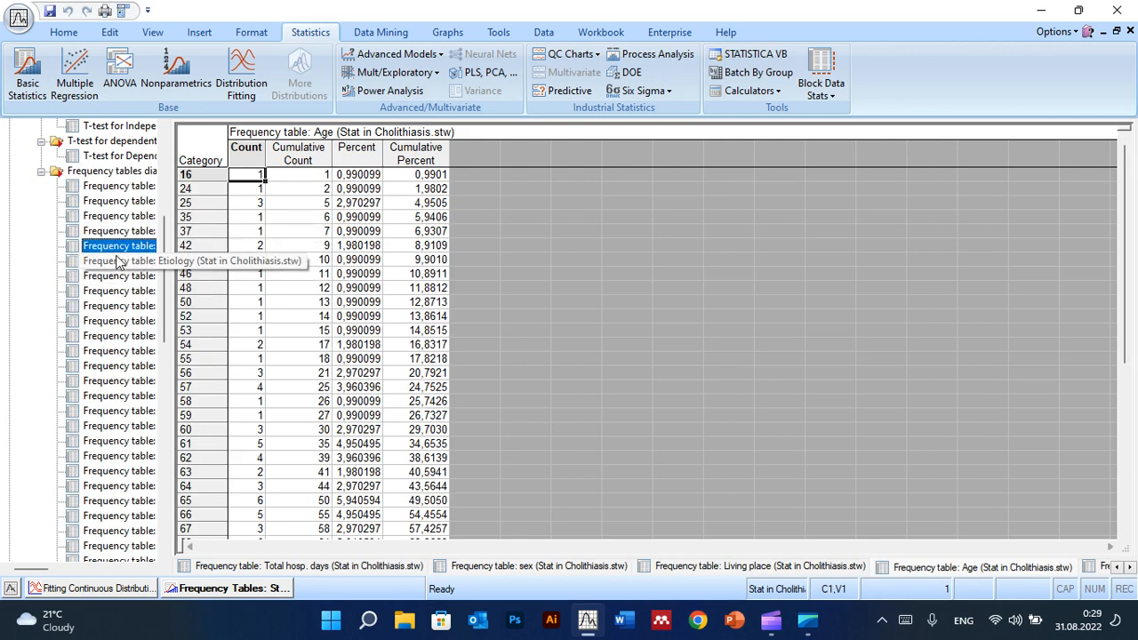
left_click(113, 264)
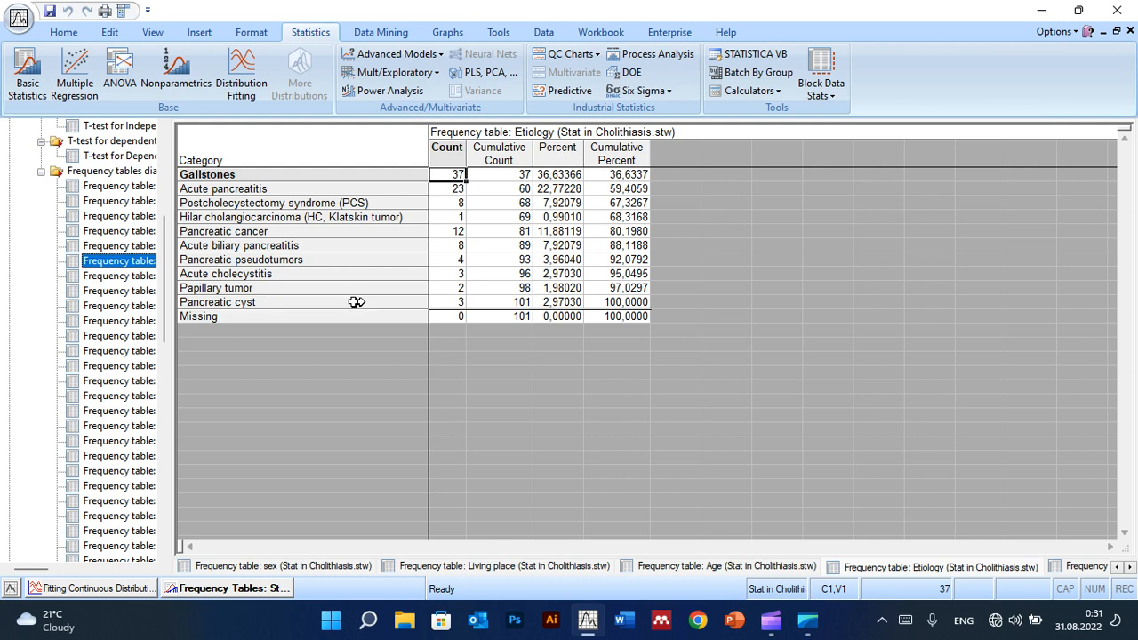
left_click(138, 276)
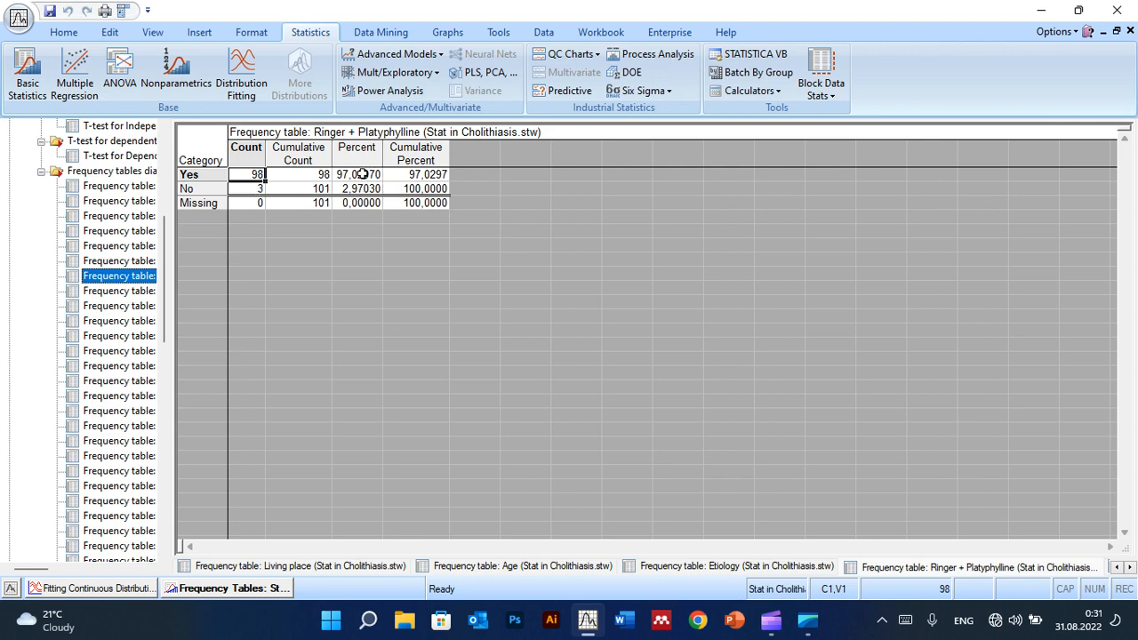
mouse_move(366, 174)
left_mouse_down()
mouse_move(358, 201)
mouse_move(357, 192)
left_mouse_up()
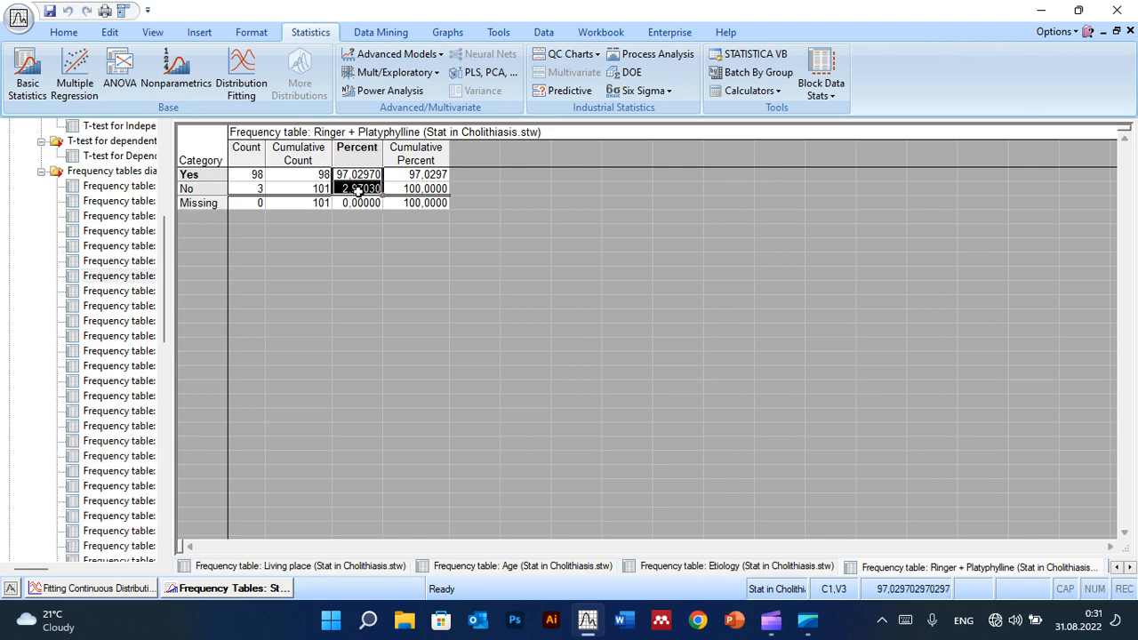
Step: Bring back the current frequency tables analysis and close it together with the Basic Statistics dialog
left_click(26, 73)
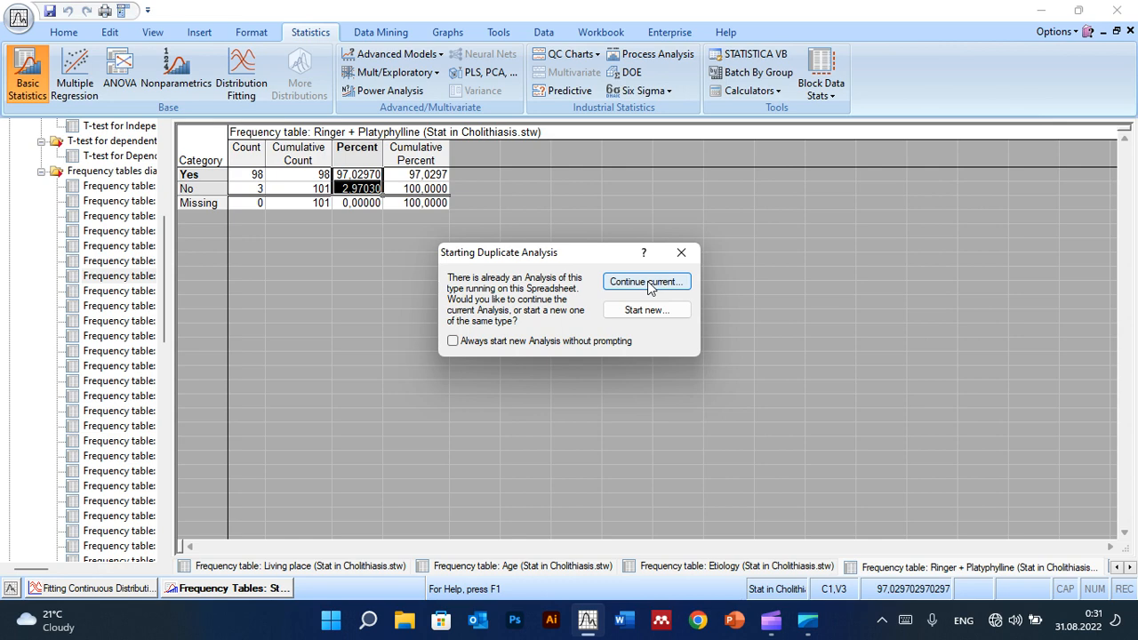
left_click(649, 282)
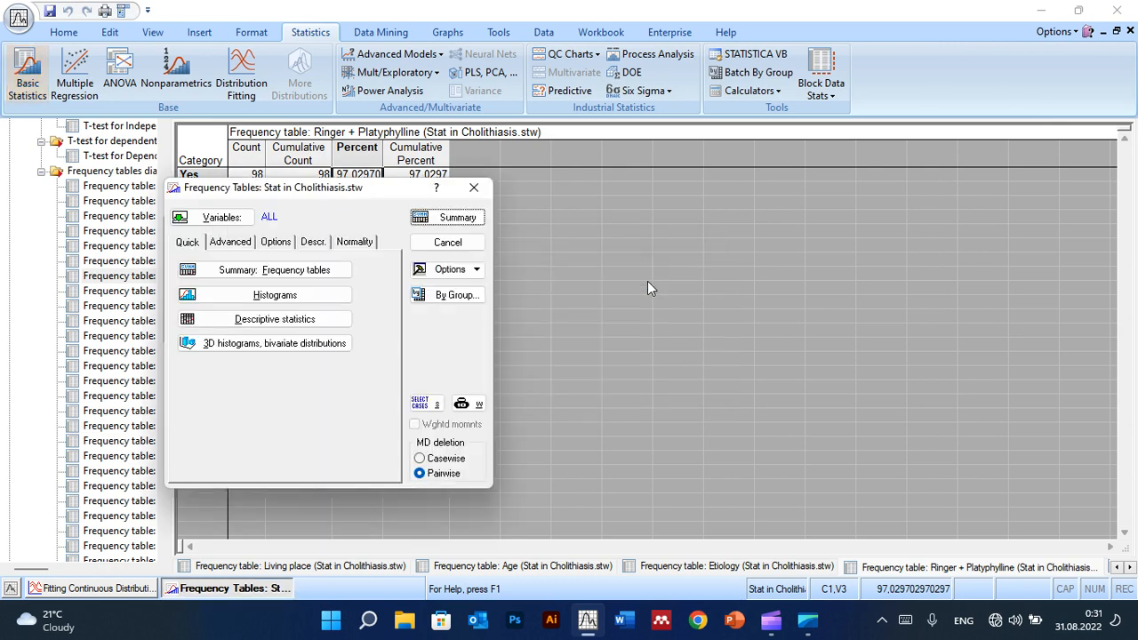
left_click(447, 241)
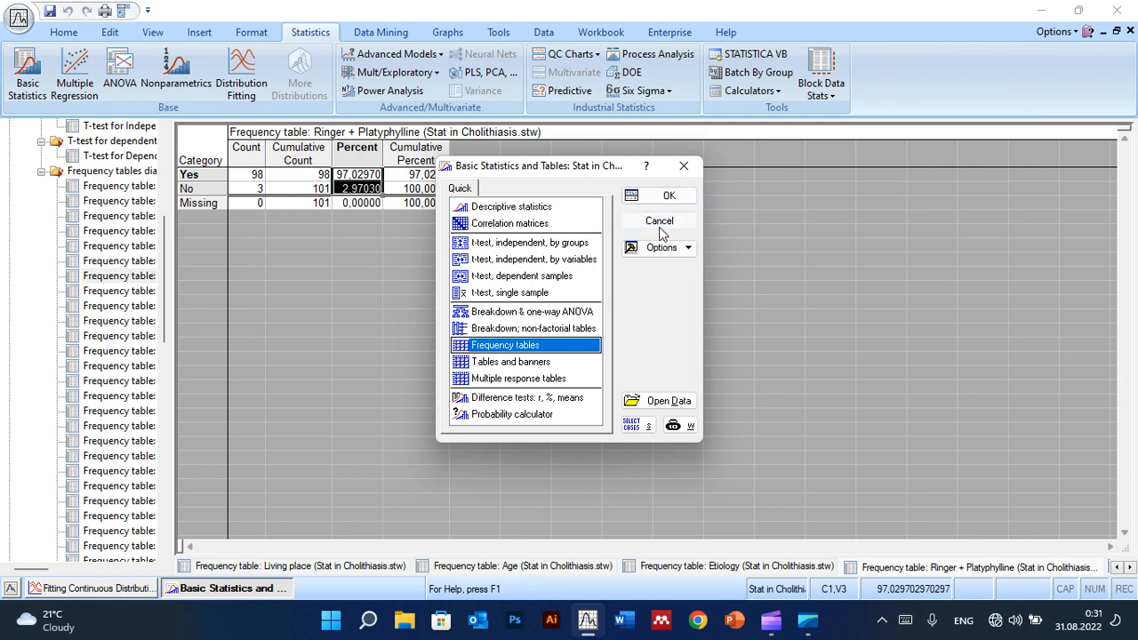
left_click(660, 222)
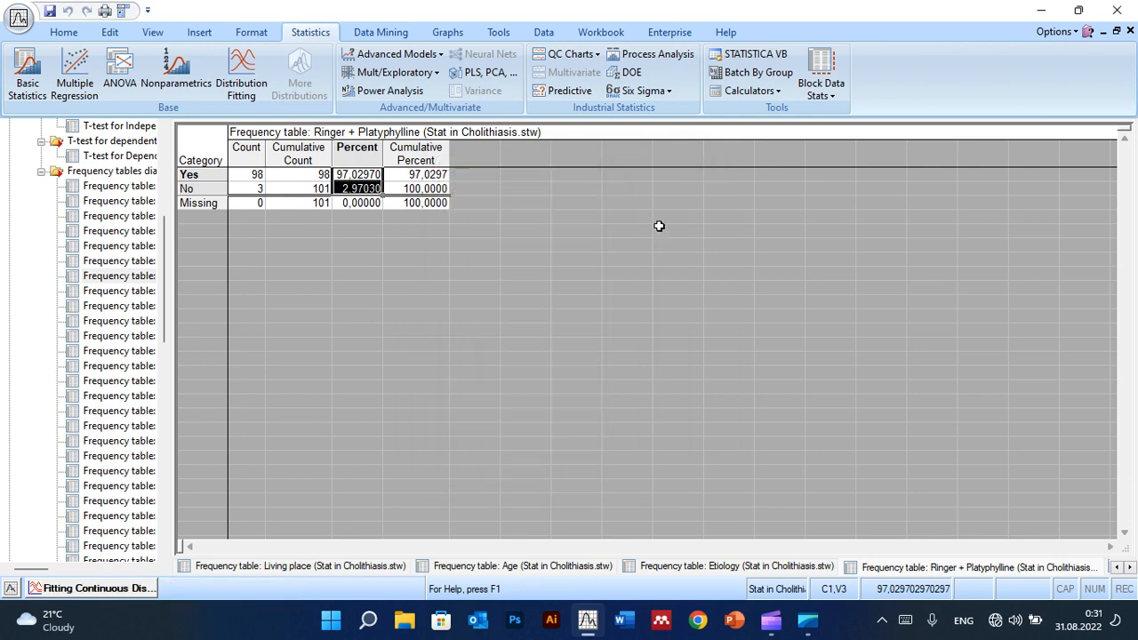
left_click(118, 85)
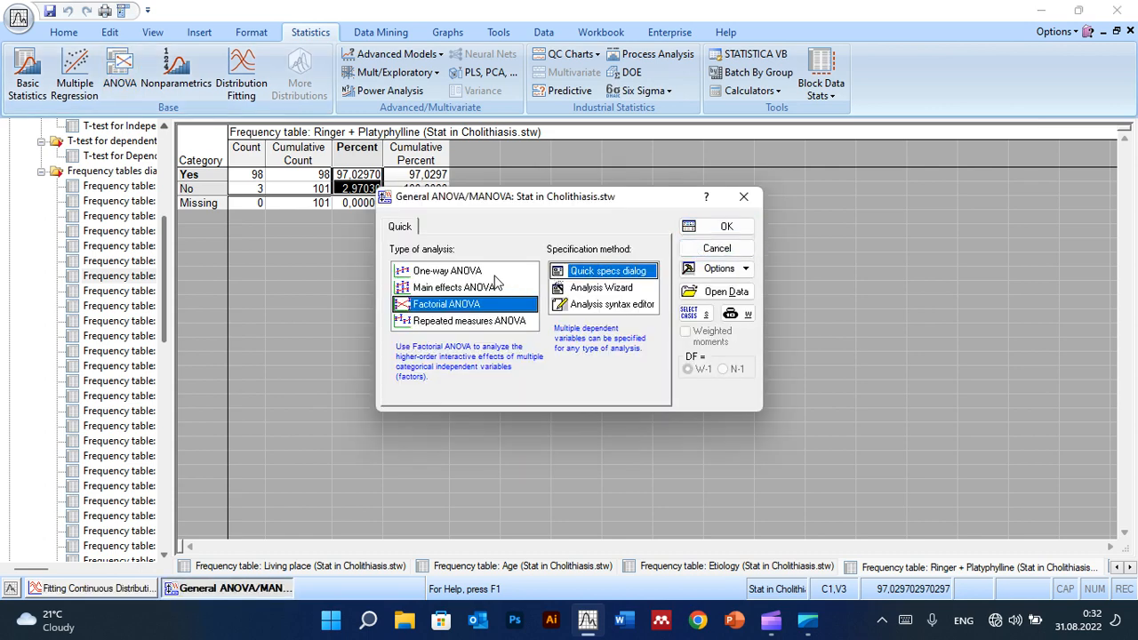
left_click(463, 270)
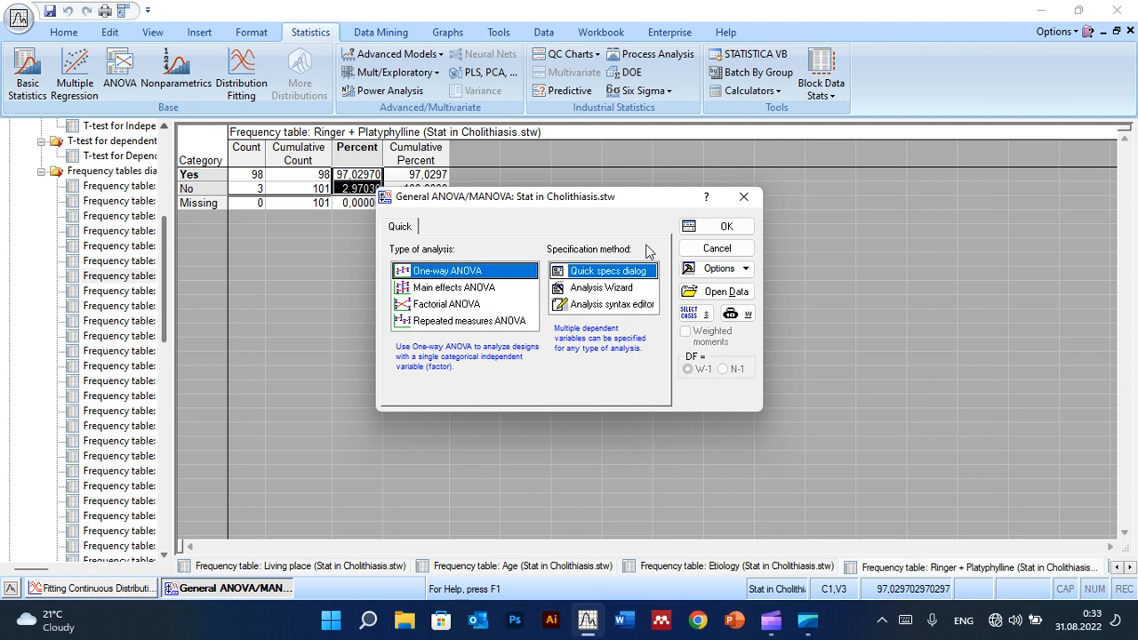
left_click(734, 247)
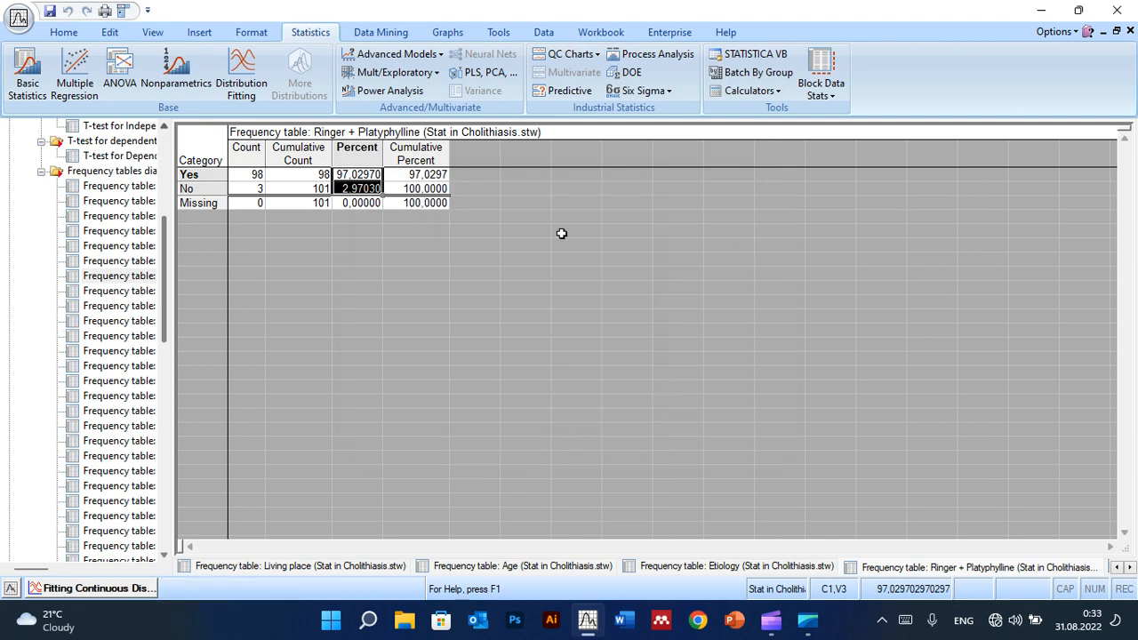
Step: Start a one-way ANOVA using the quick specs dialog, dismissing the factorial ANOVA setup
left_click(120, 71)
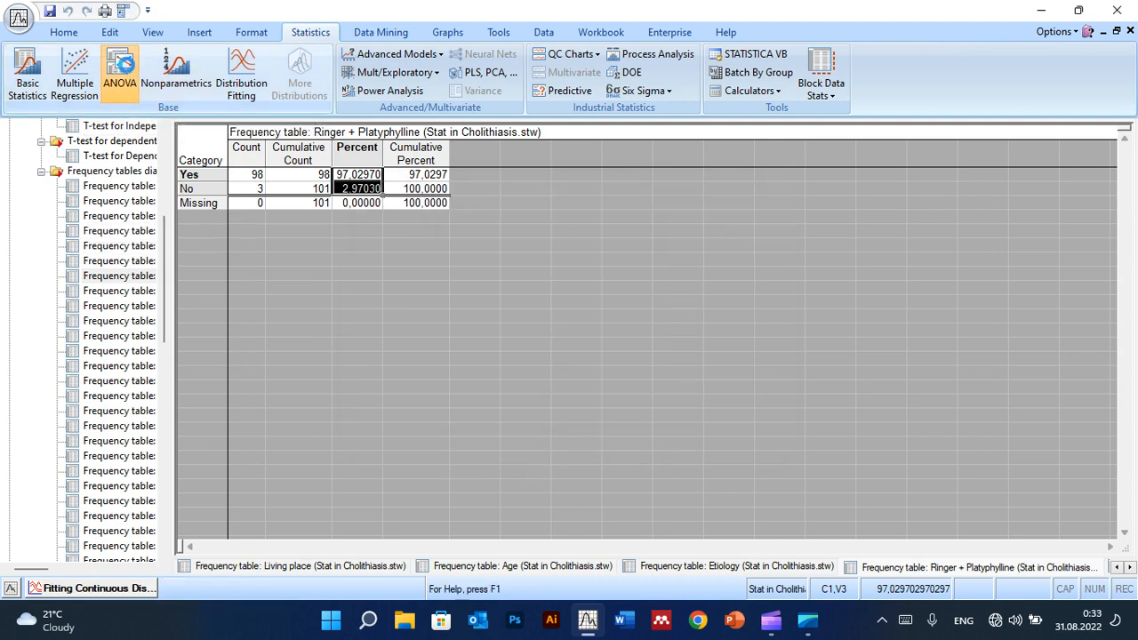
left_click(714, 231)
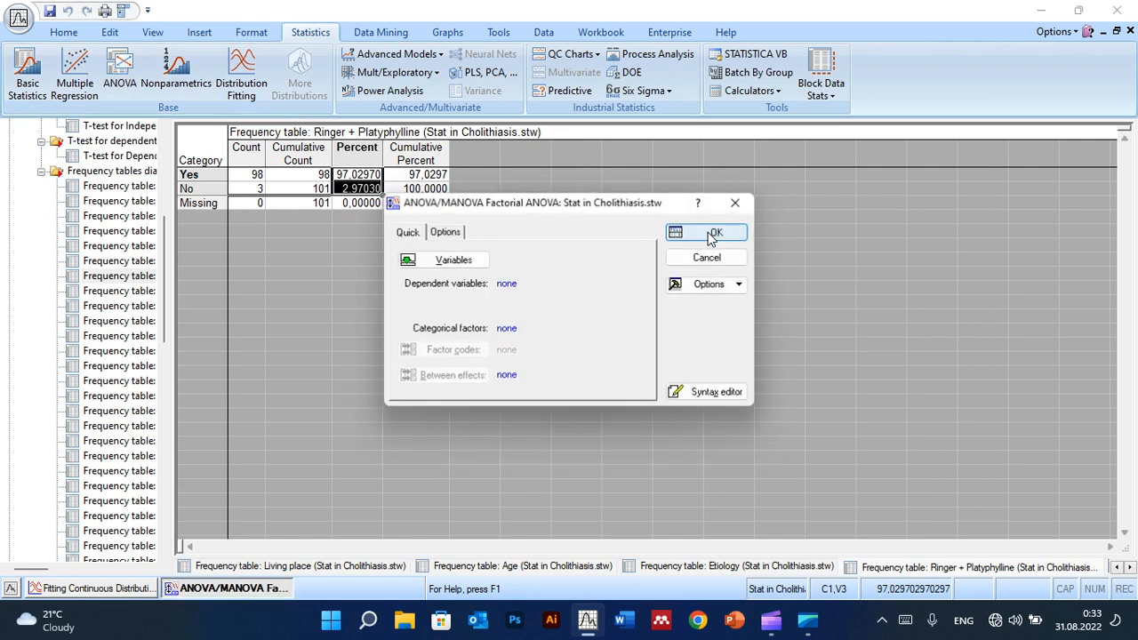
left_click(707, 257)
left_click(480, 272)
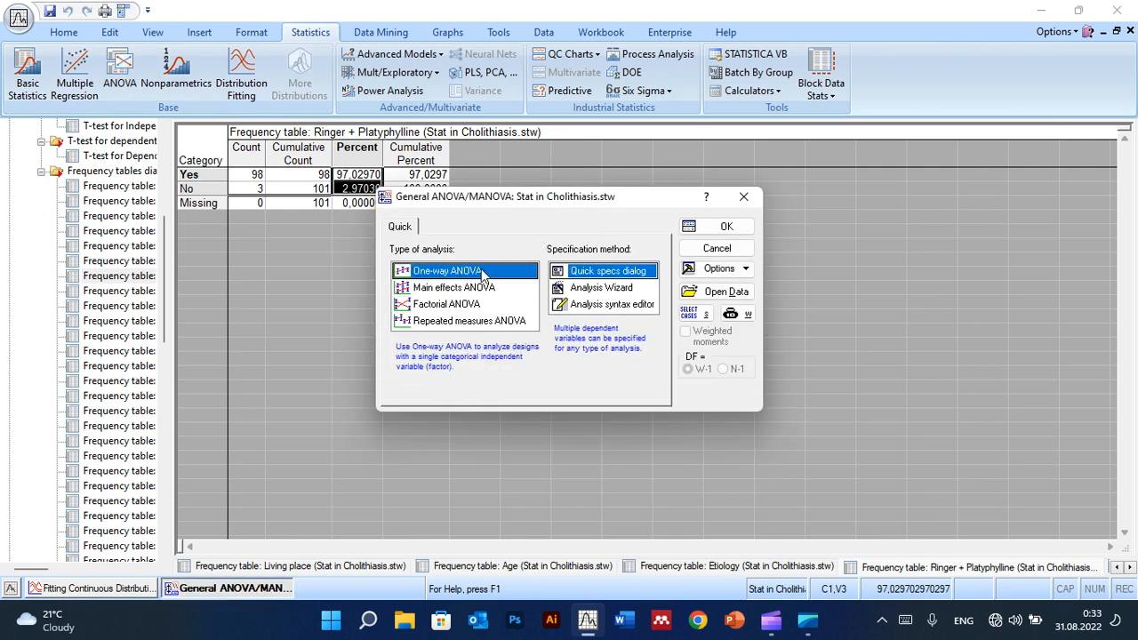
left_click(718, 228)
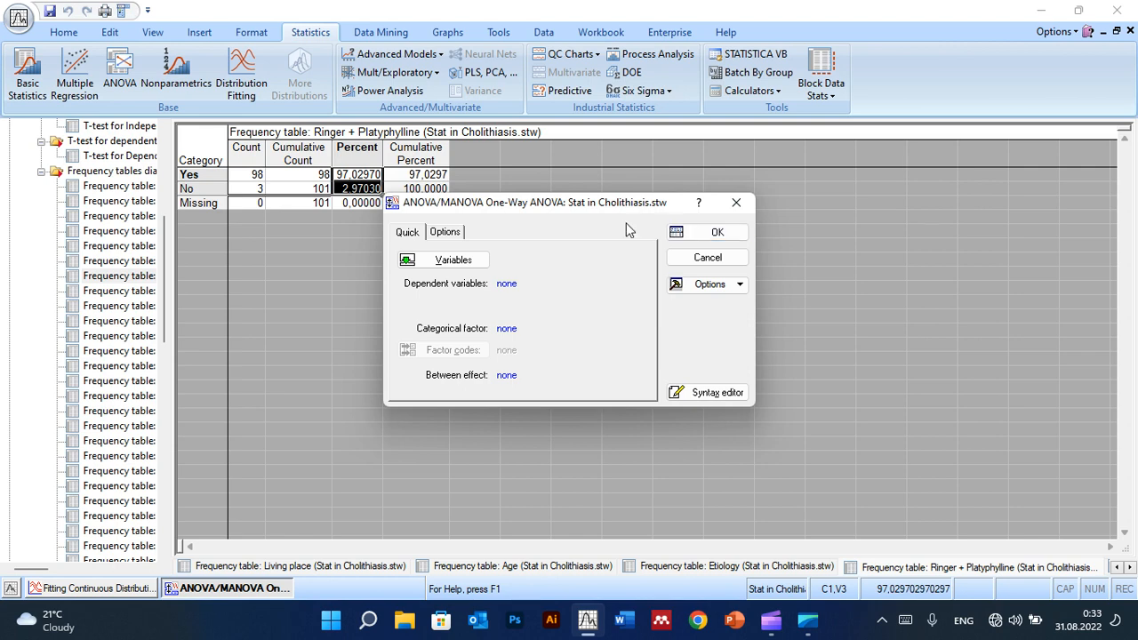
Step: Assign Total hosp. days as the dependent variable and Etiology as the categorical factor of the one-way ANOVA
left_click(442, 260)
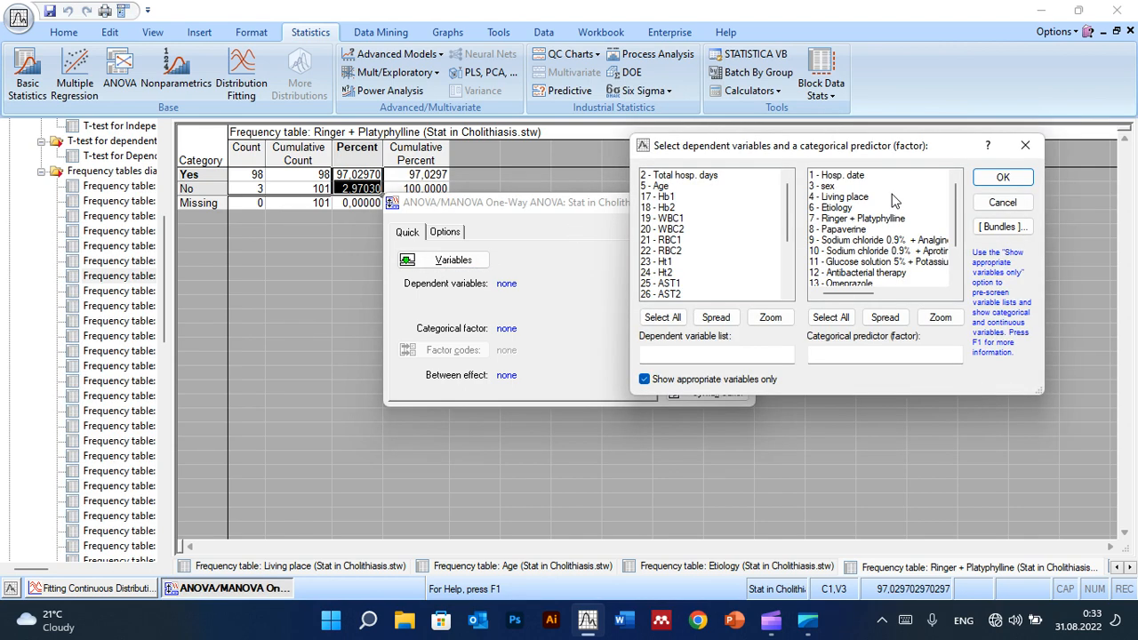
left_click(672, 188)
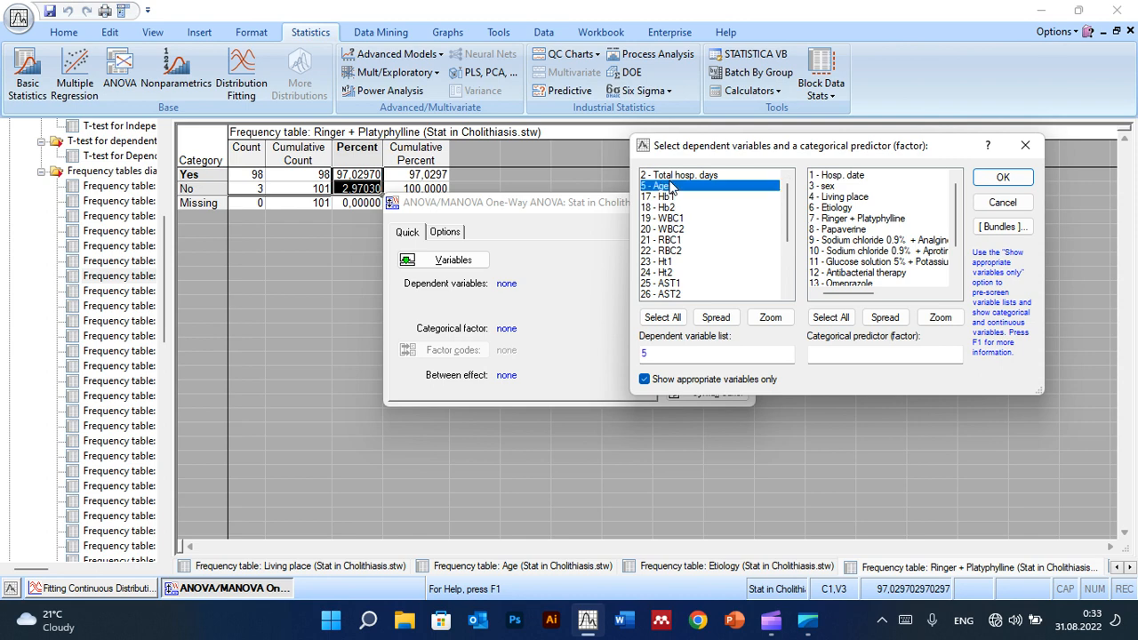
left_click(674, 175)
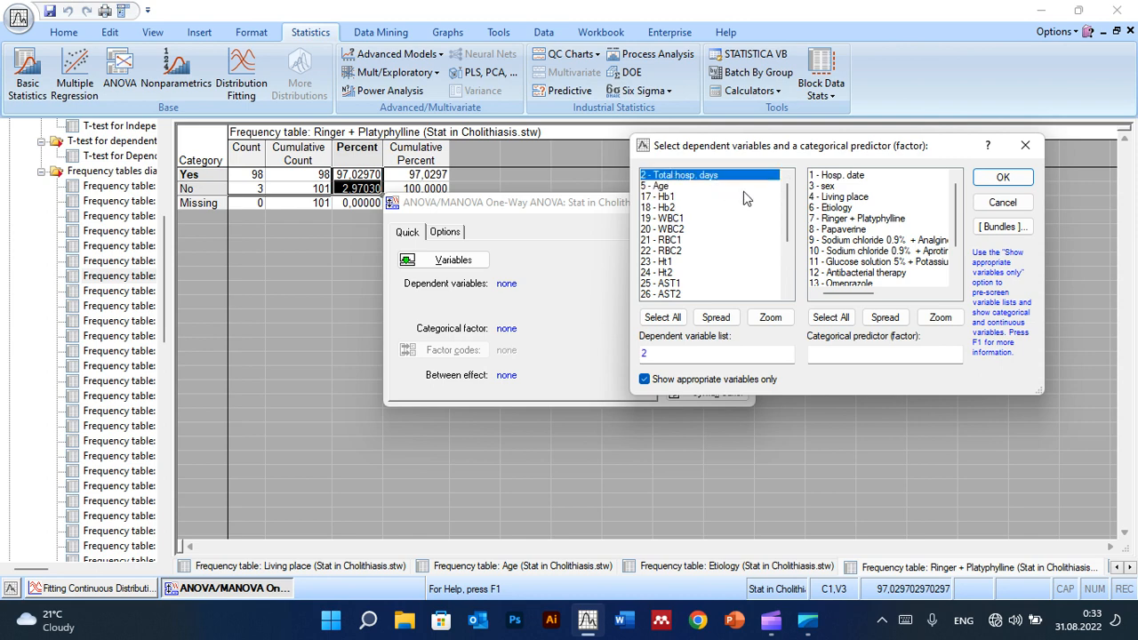
left_click(829, 208)
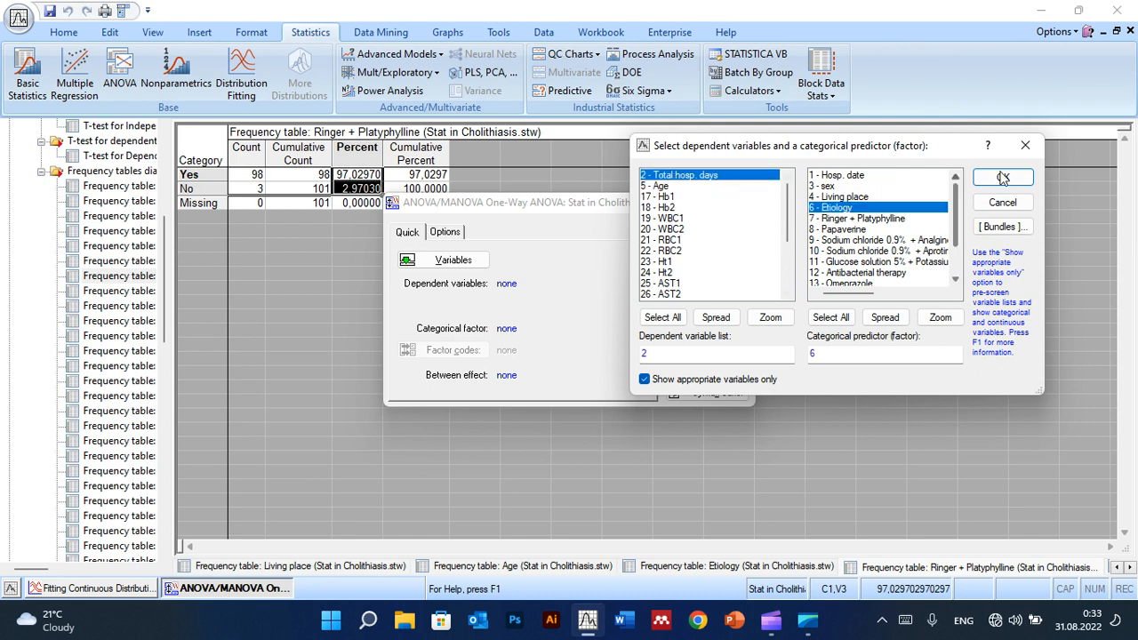
left_click(1003, 179)
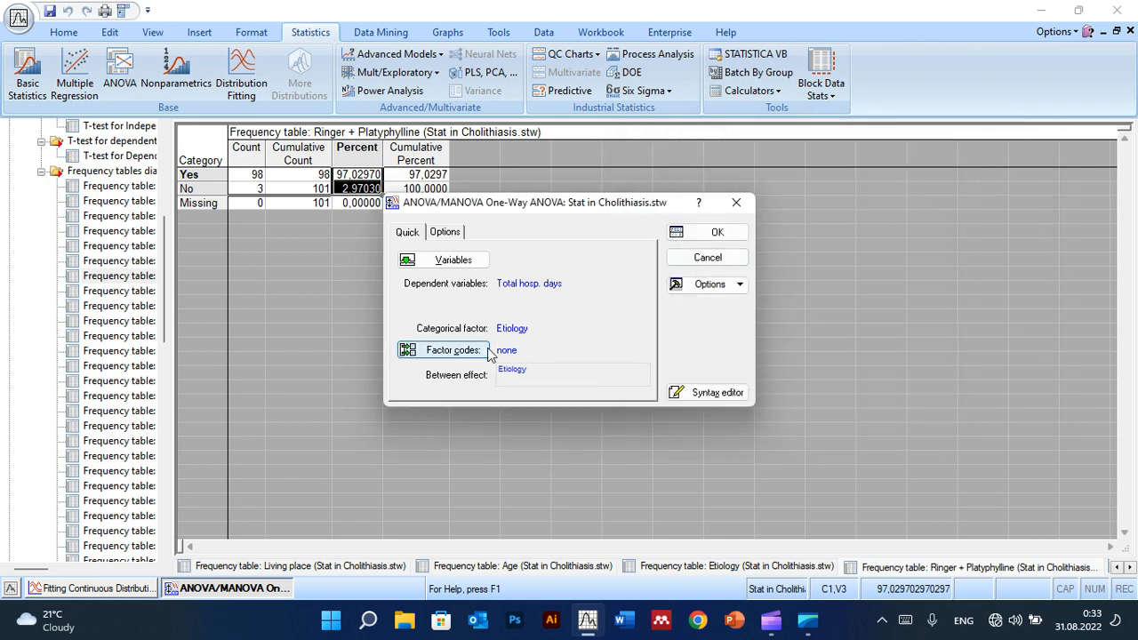
Step: Run the ANOVA with all Etiology factor codes and plot the Etiology effect as a least squares means graph
left_click(483, 352)
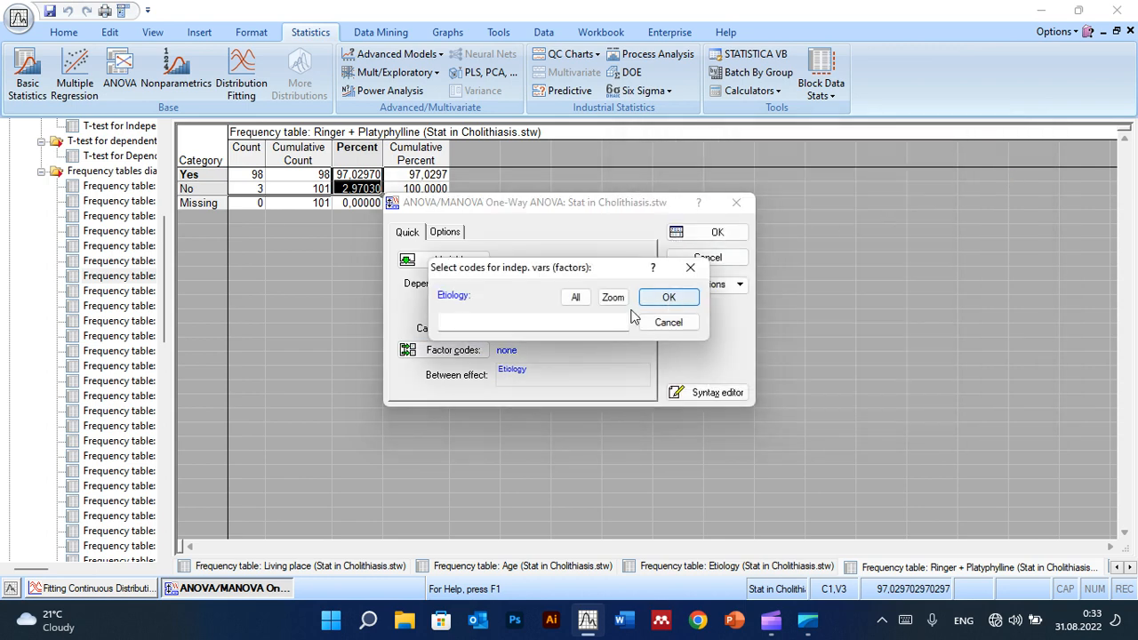
left_click(580, 300)
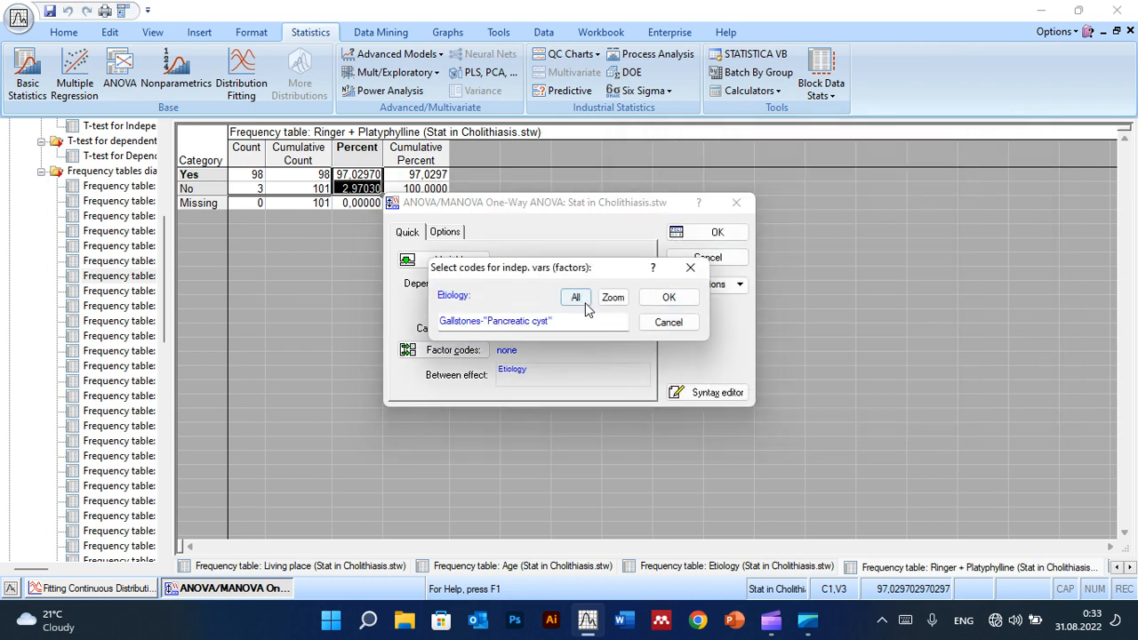
left_click(666, 303)
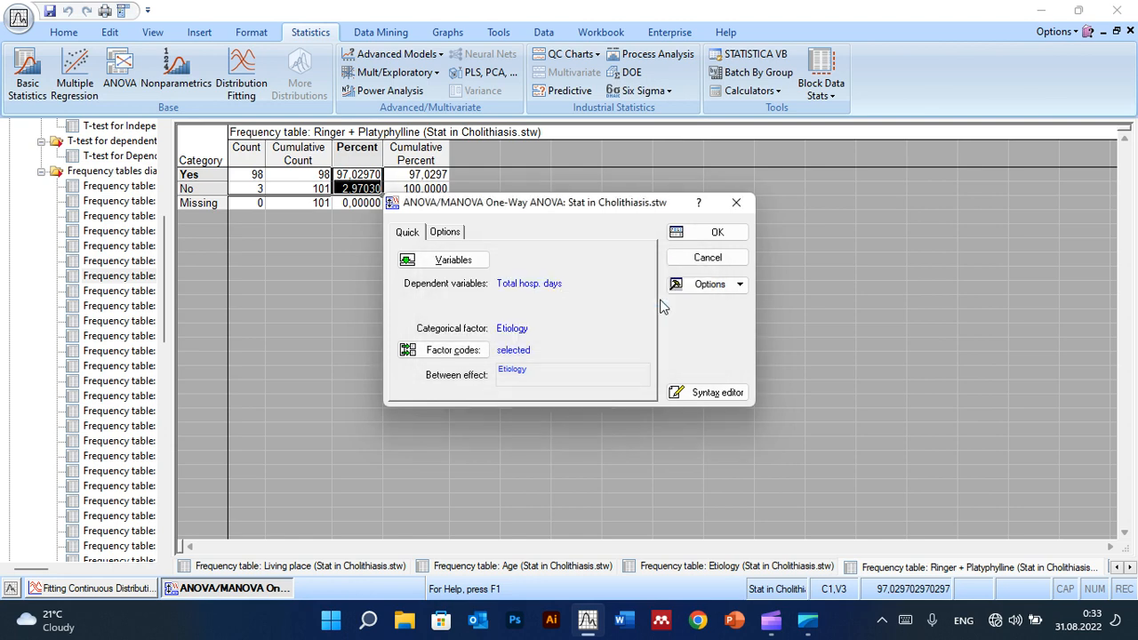
left_click(711, 232)
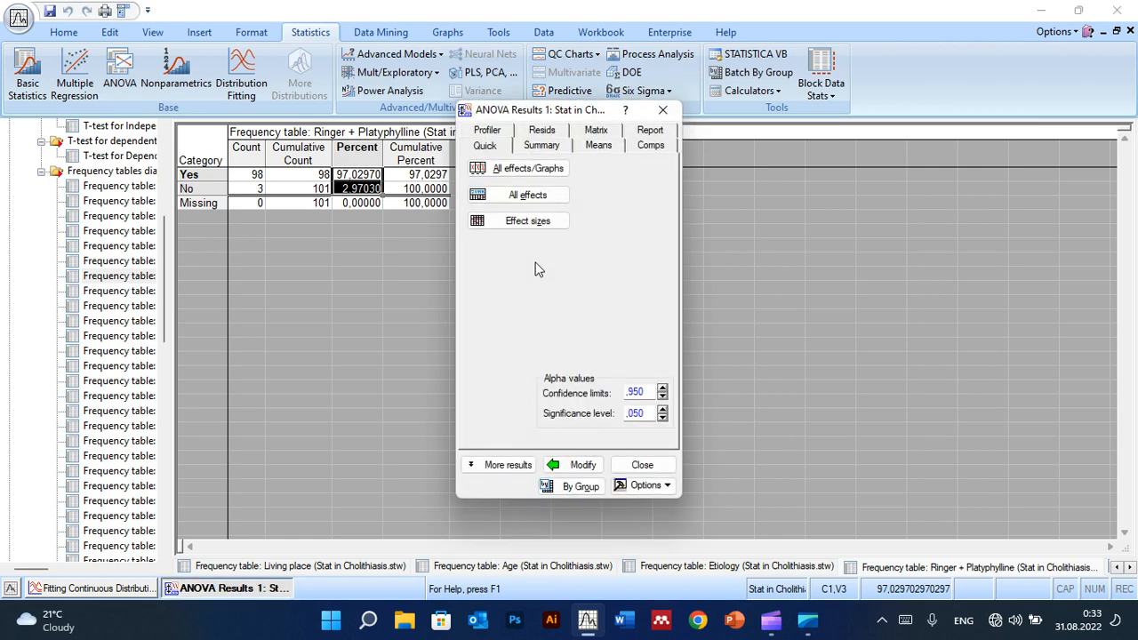
left_click(509, 171)
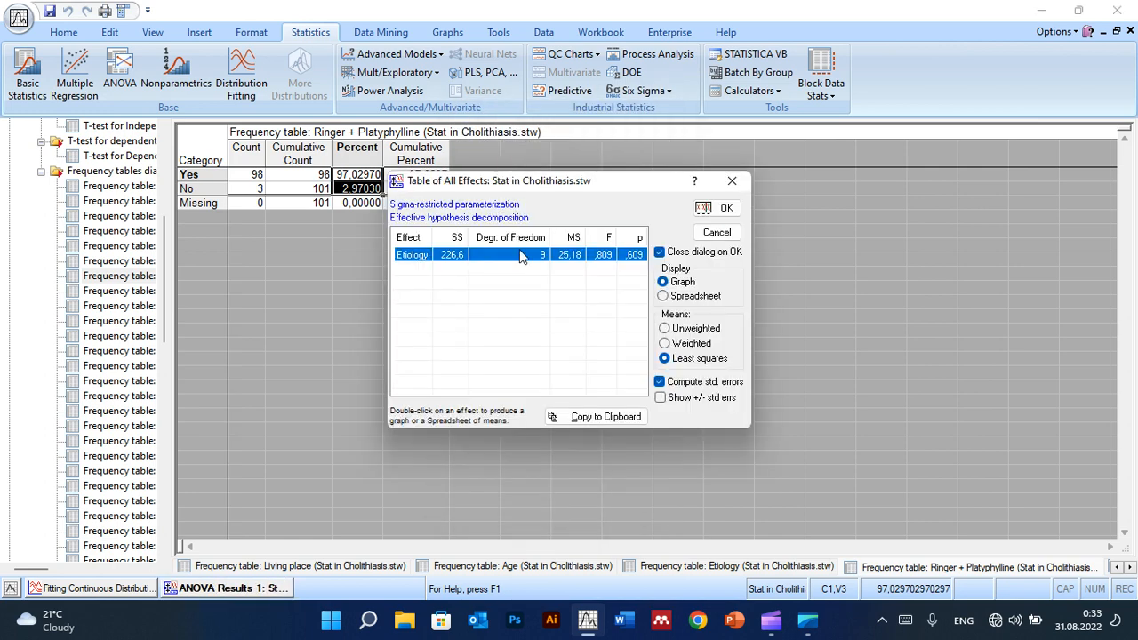
left_click(714, 208)
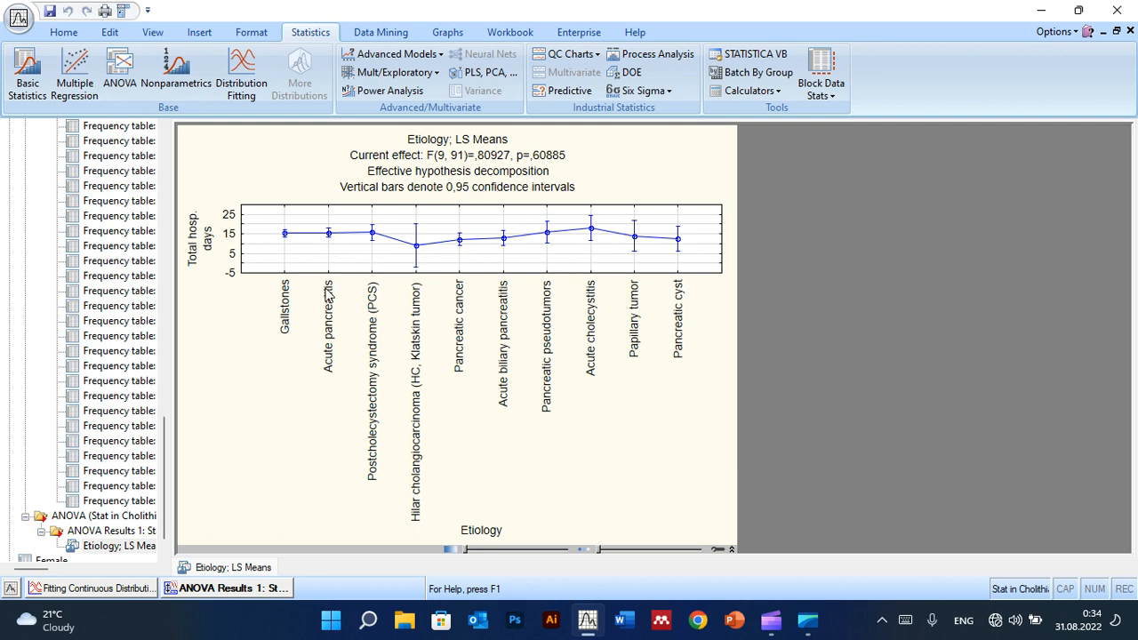
Step: Return to the ANOVA results and generate the cell statistics table of Total hosp. days by Etiology
left_click(224, 591)
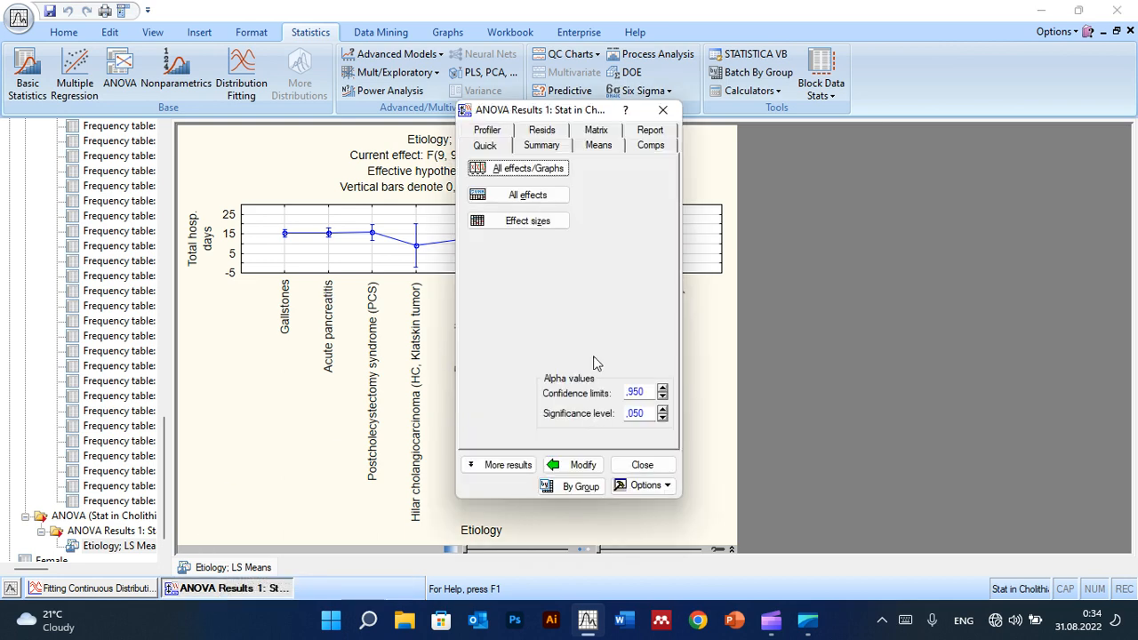
left_click(544, 147)
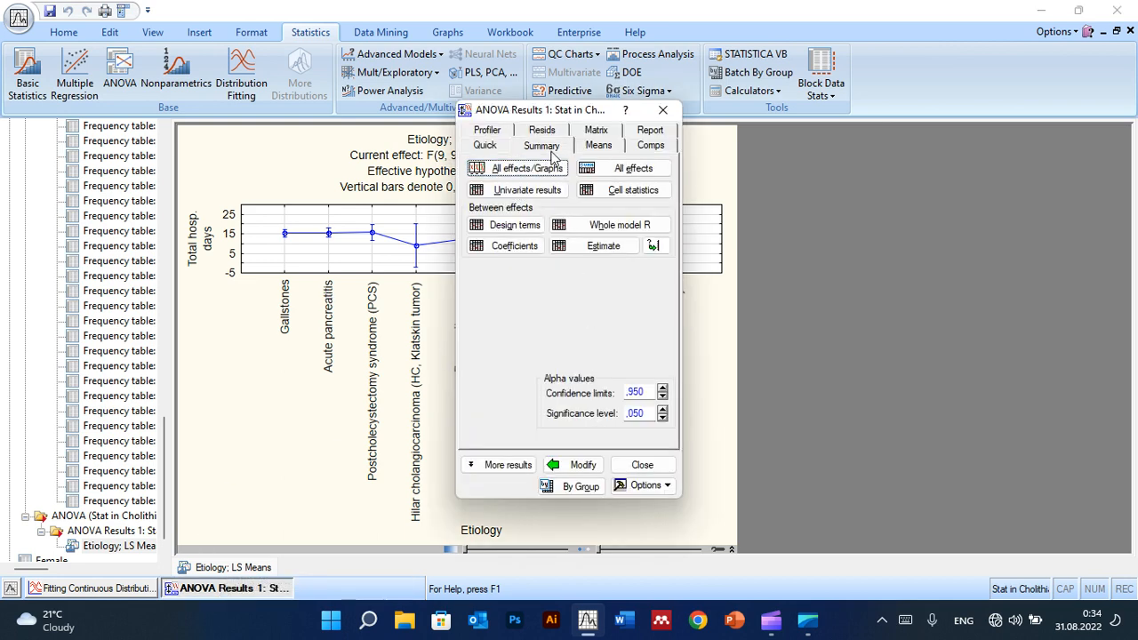
left_click(627, 193)
left_click(628, 193)
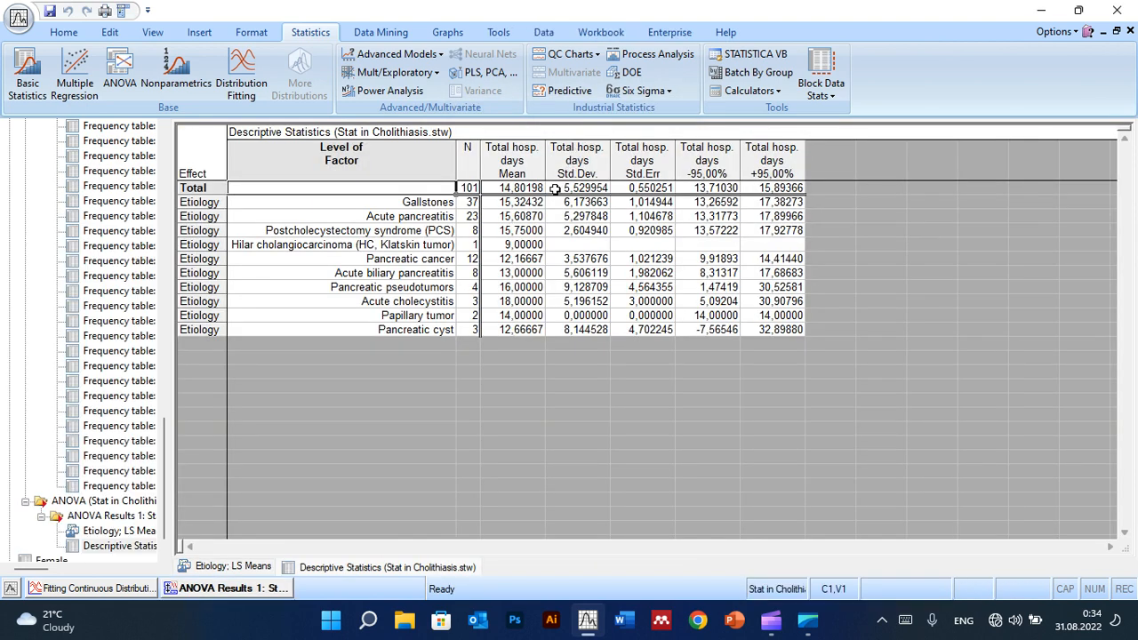
Step: Examine the Gallstones count and mean hospital days, and select the etiology levels from Acute pancreatitis to Pancreatic cyst
left_click(431, 202)
left_click(474, 202)
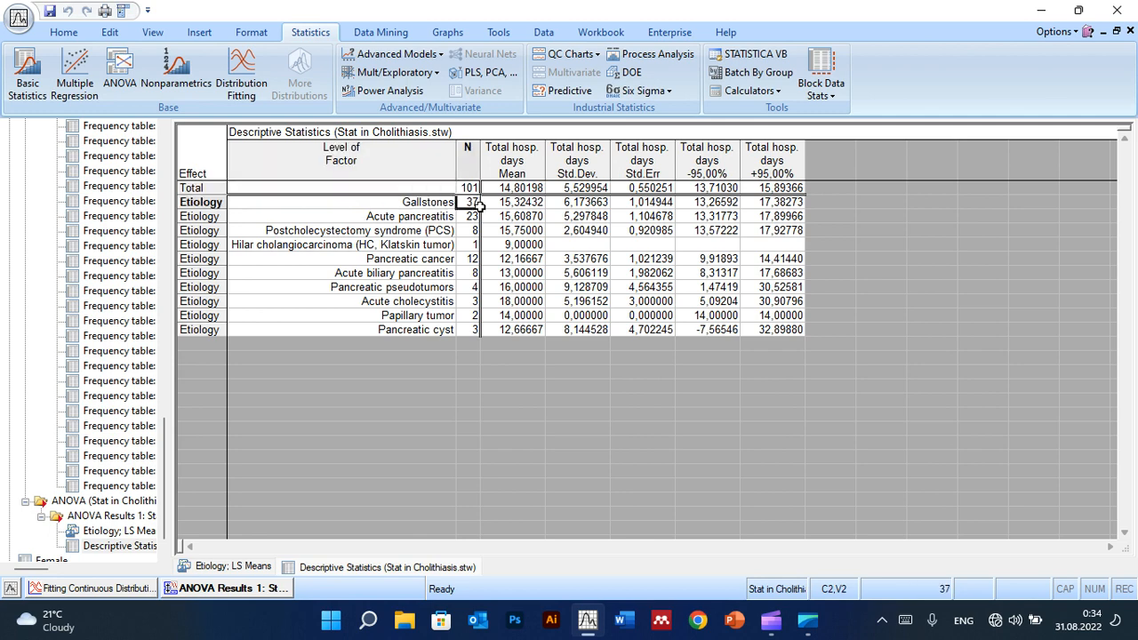
left_click(530, 204)
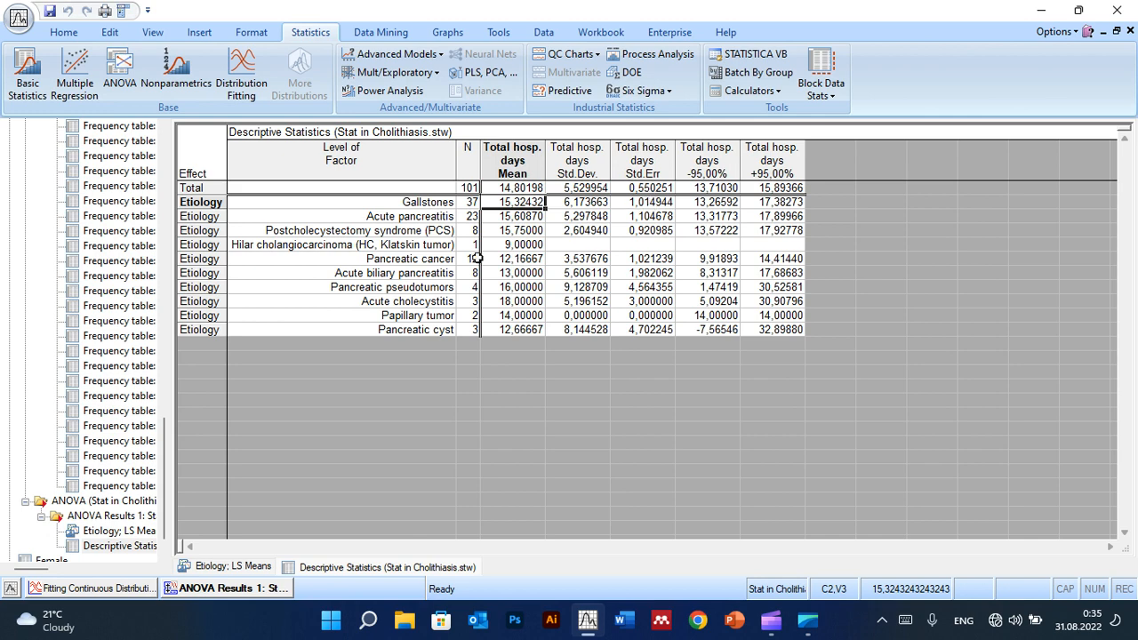
left_click_drag(404, 221, 396, 329)
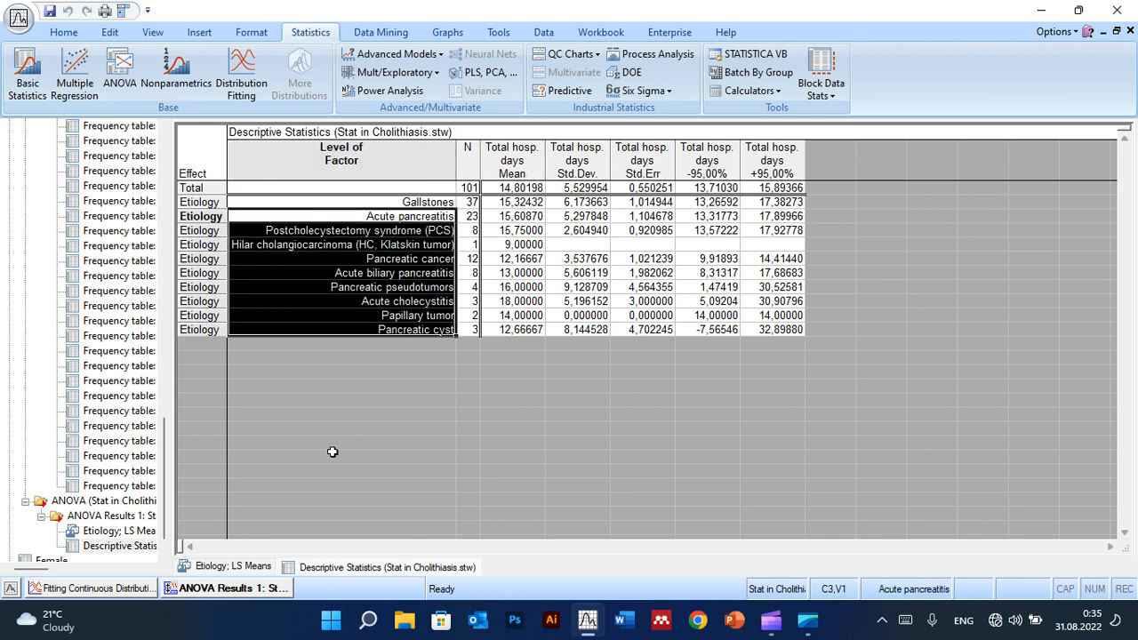
Step: Close the Etiology results and set up another one-way ANOVA with Age as dependent variable and Surgical treatment as categorical factor
left_click(251, 588)
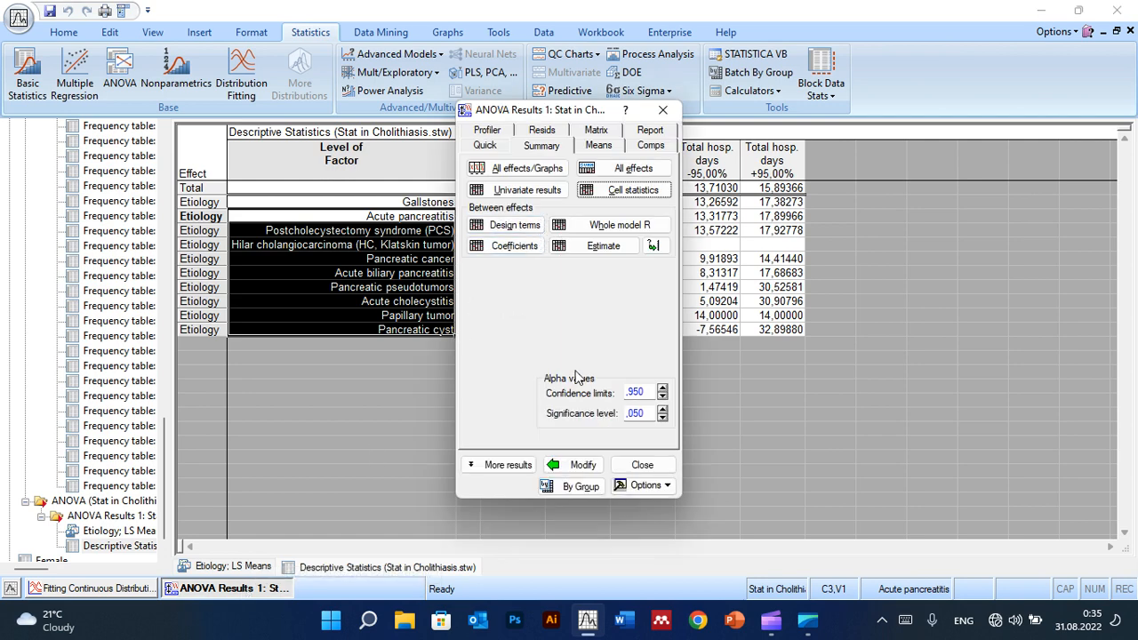
left_click(644, 464)
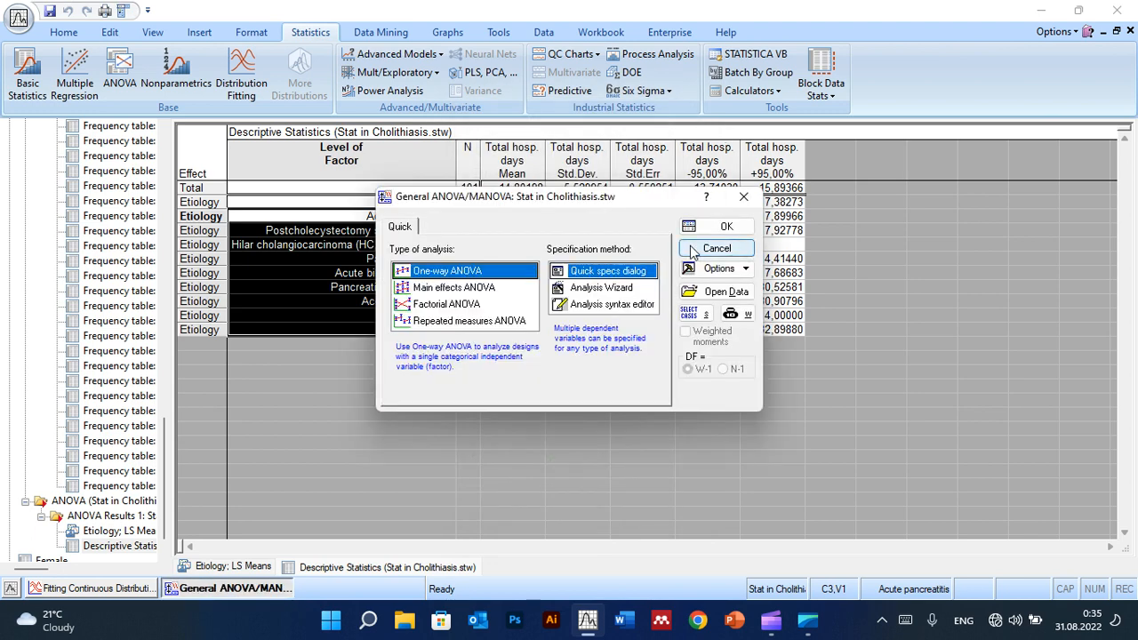
left_click(726, 226)
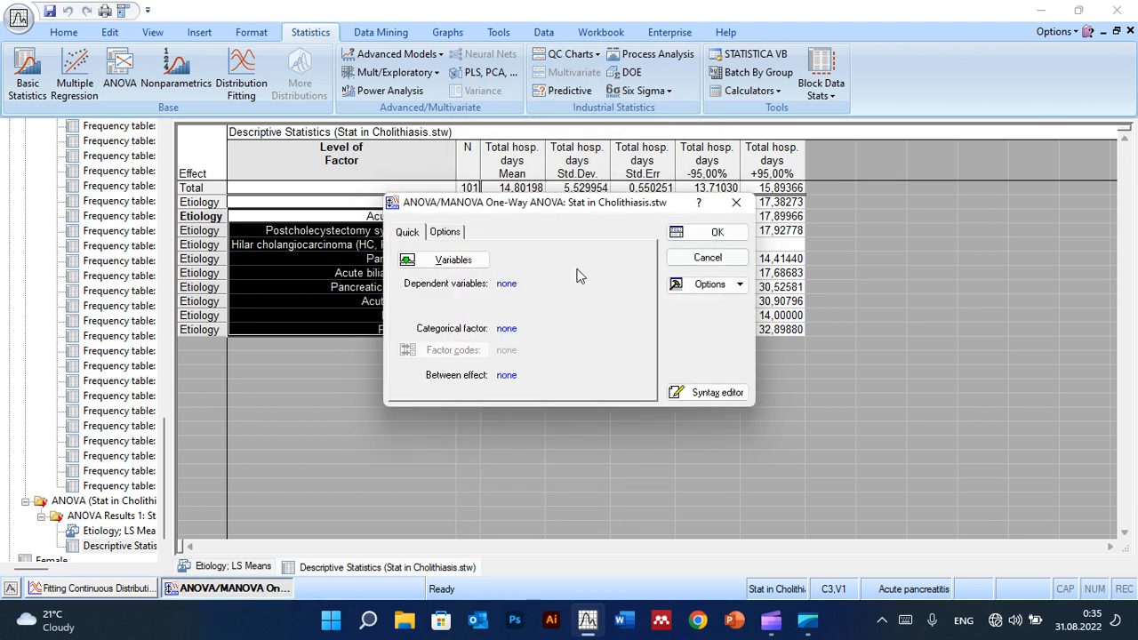
left_click(422, 266)
left_click(711, 187)
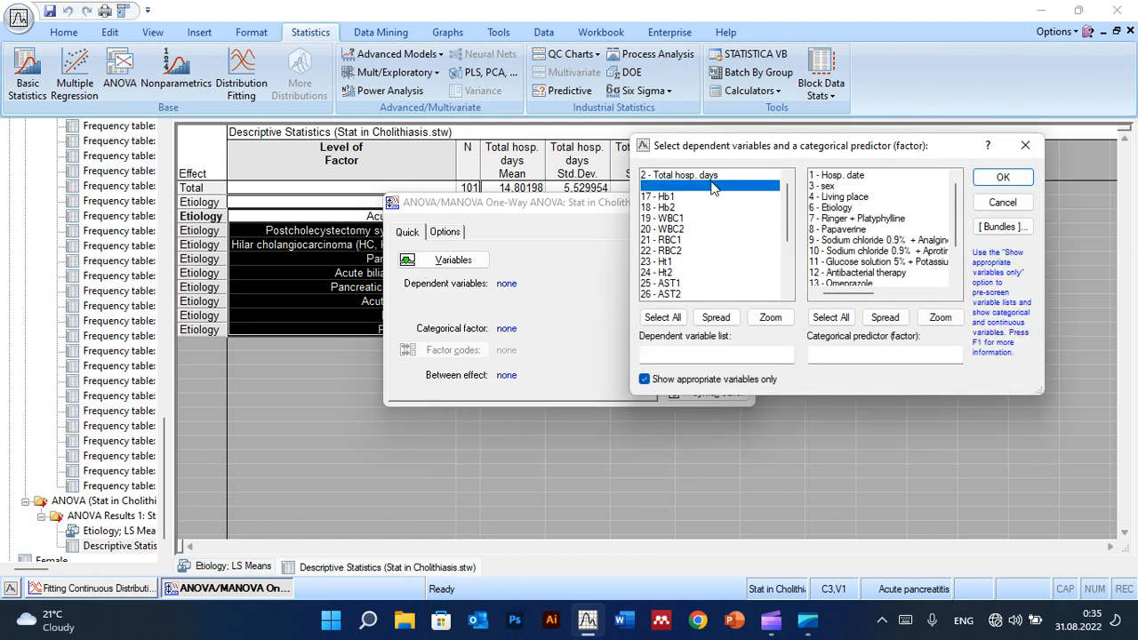
scroll(898, 267, "down", 2)
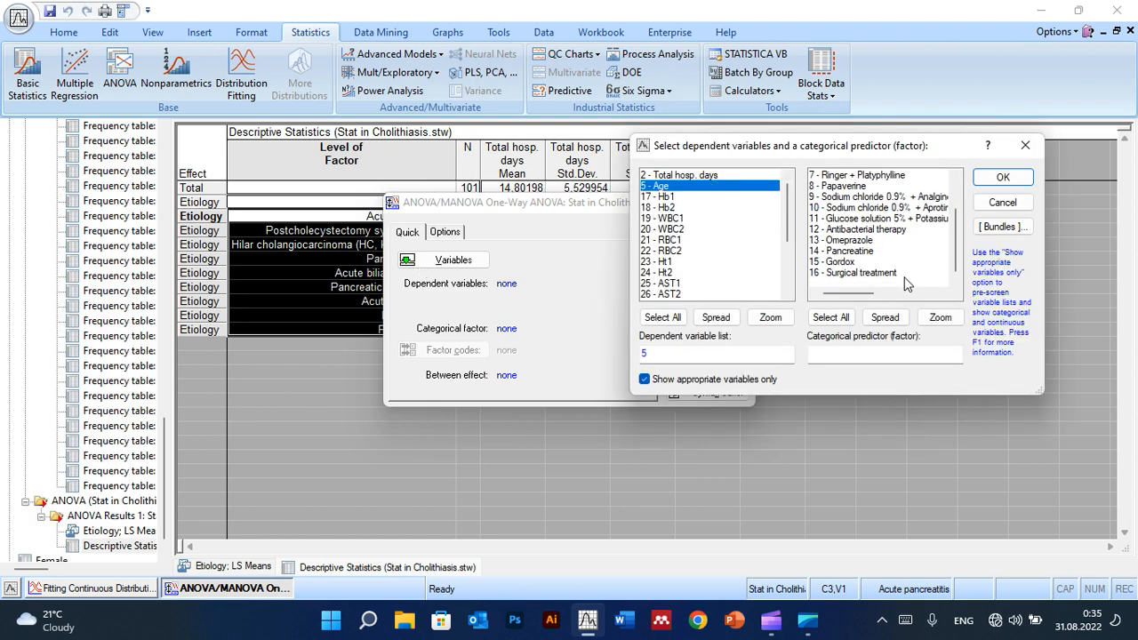
left_click(867, 273)
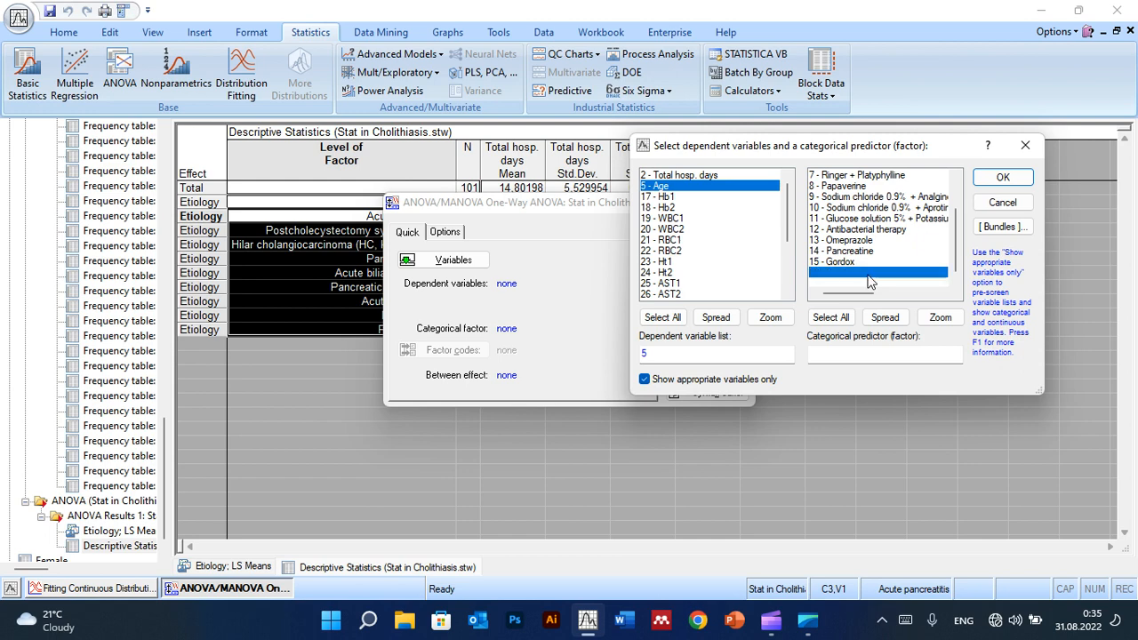
left_click(994, 181)
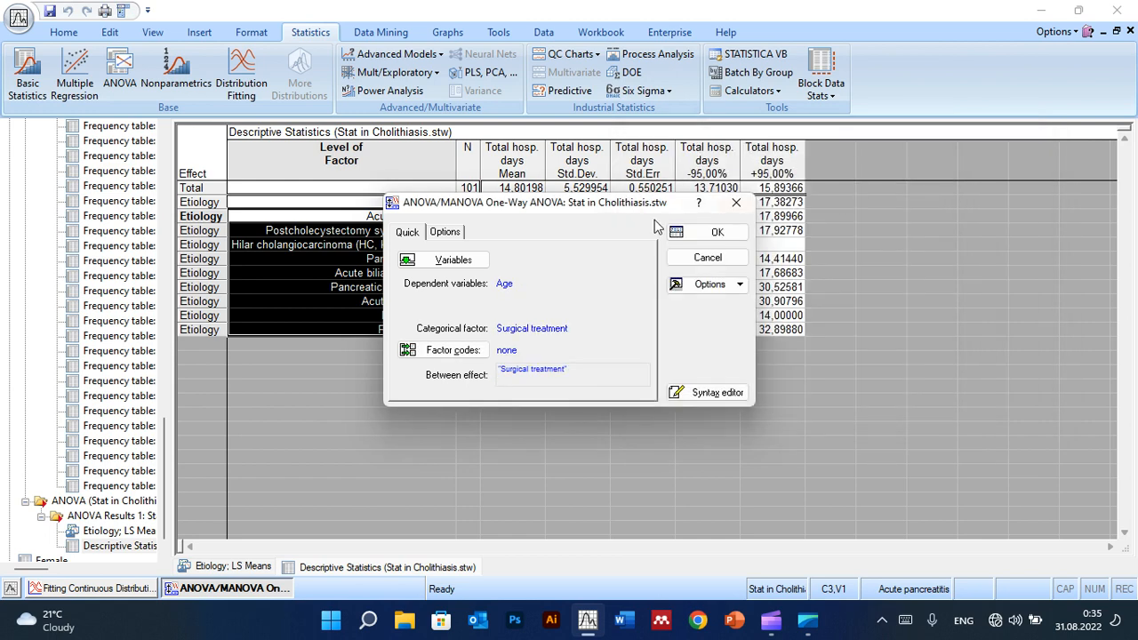
Step: Run the ANOVA with all Surgical treatment codes and plot the least squares means of Age by treatment
left_click(452, 351)
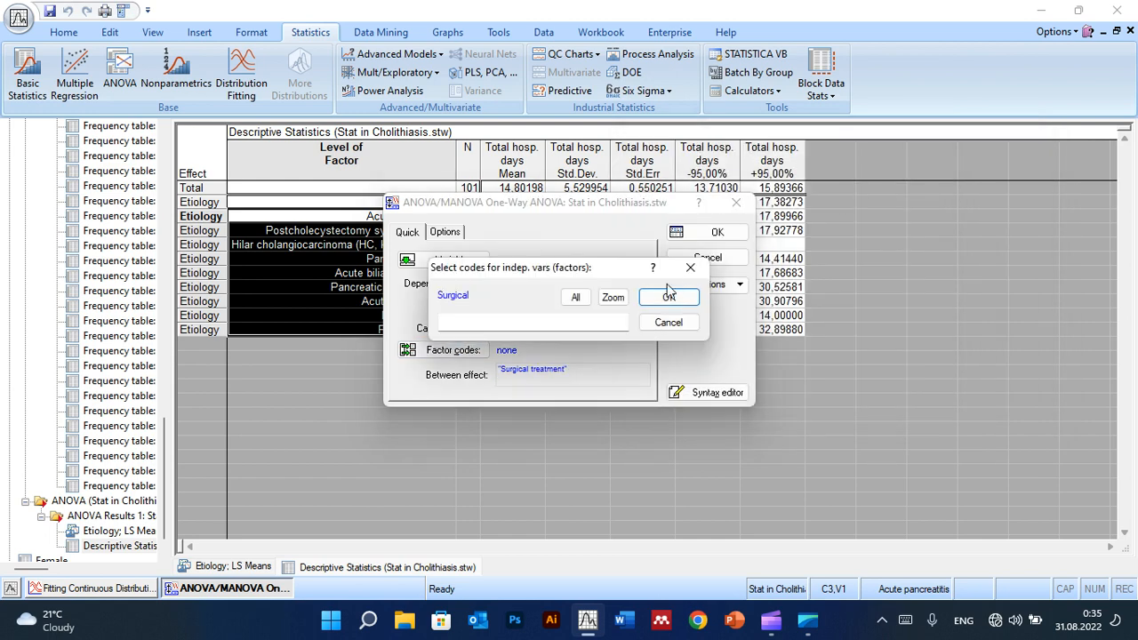
left_click(577, 298)
left_click(650, 303)
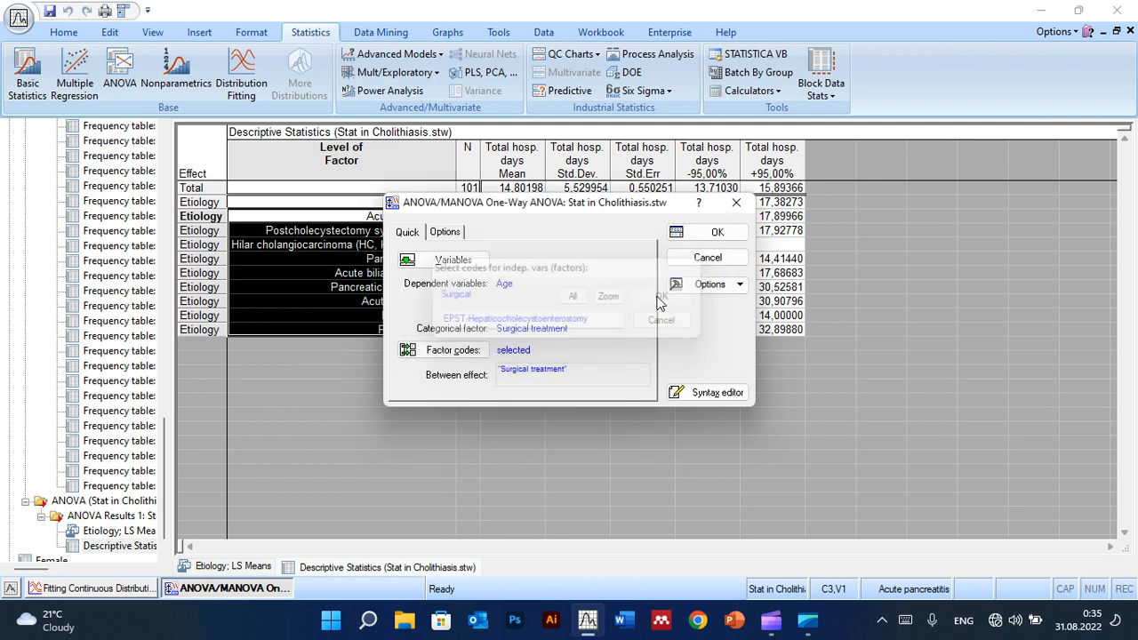
left_click(678, 232)
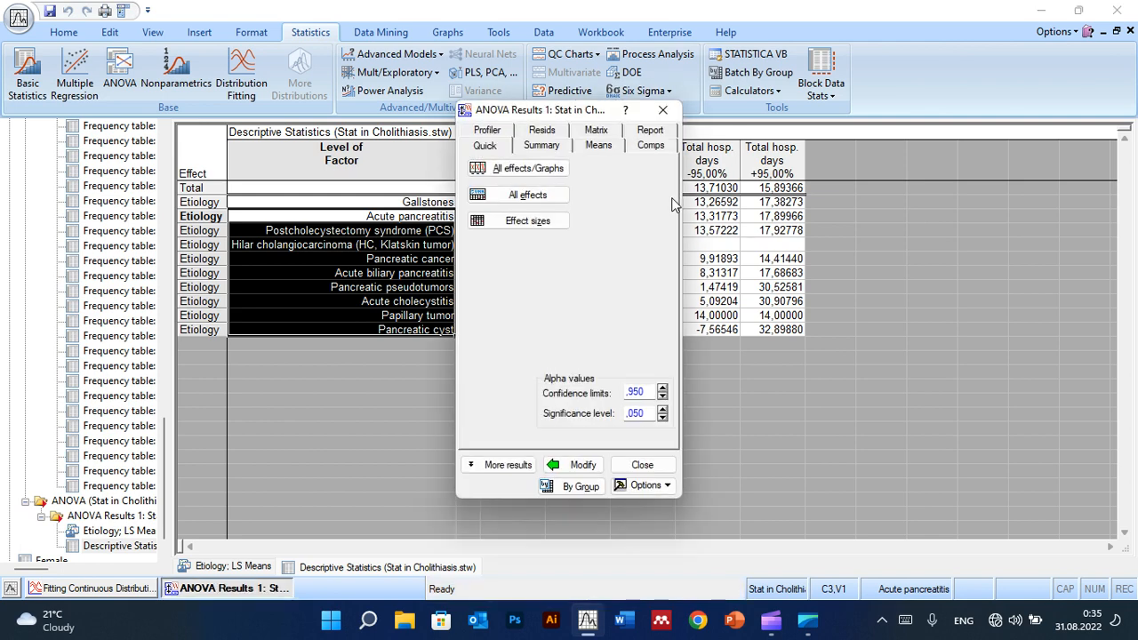
left_click(551, 171)
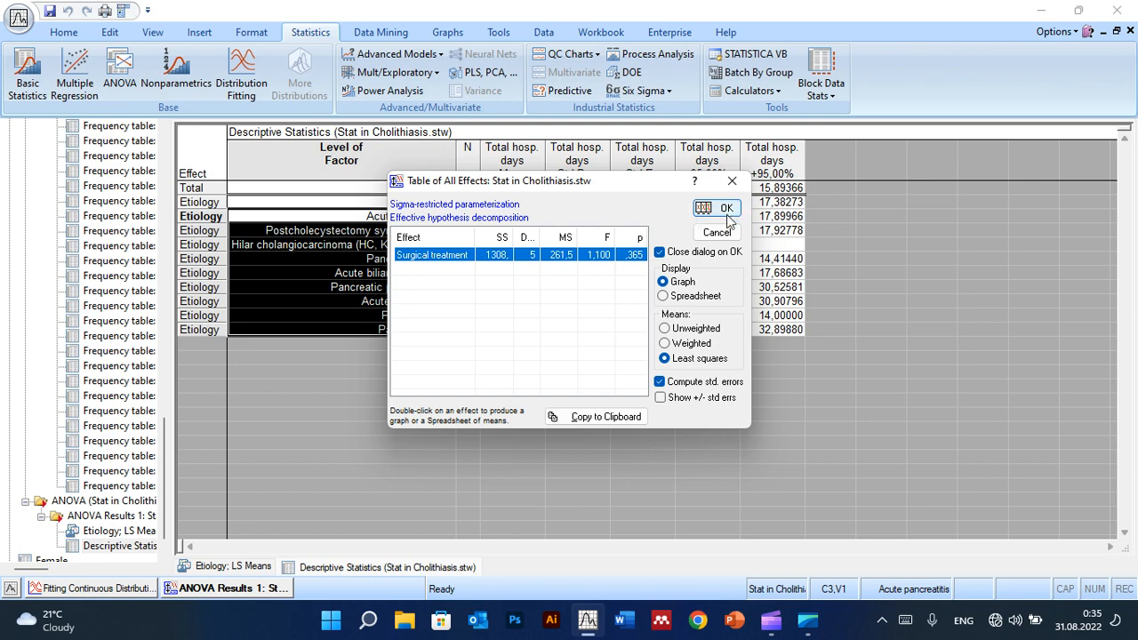
left_click(726, 210)
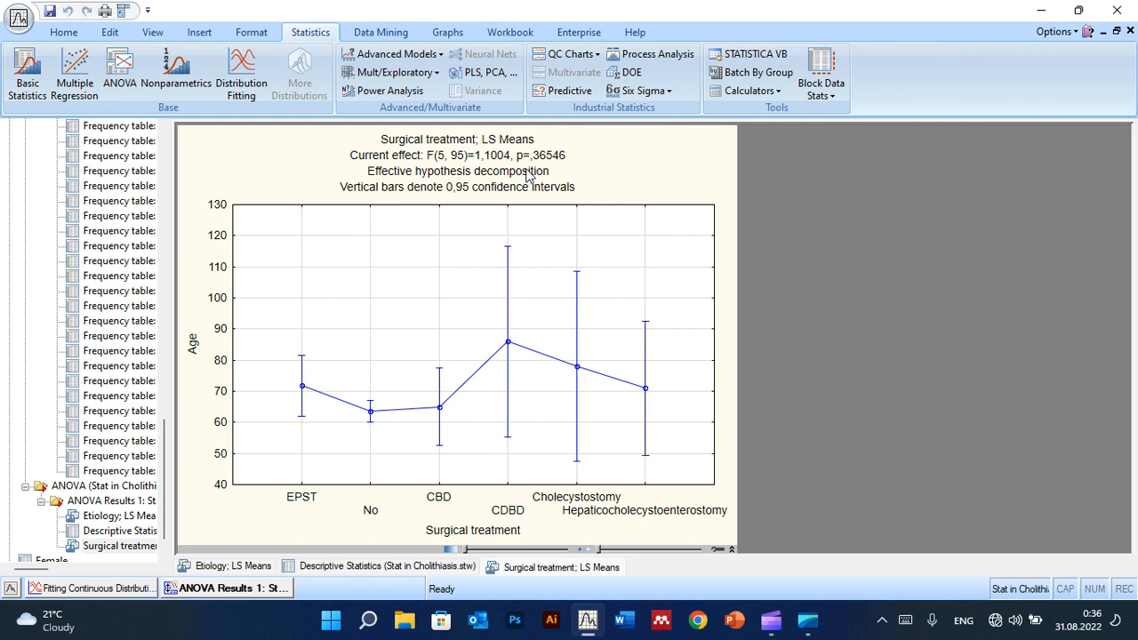
Step: Close the Age results and set up a new one-way ANOVA with Total hosp. days as dependent variable and Surgical treatment as categorical factor
left_click(216, 591)
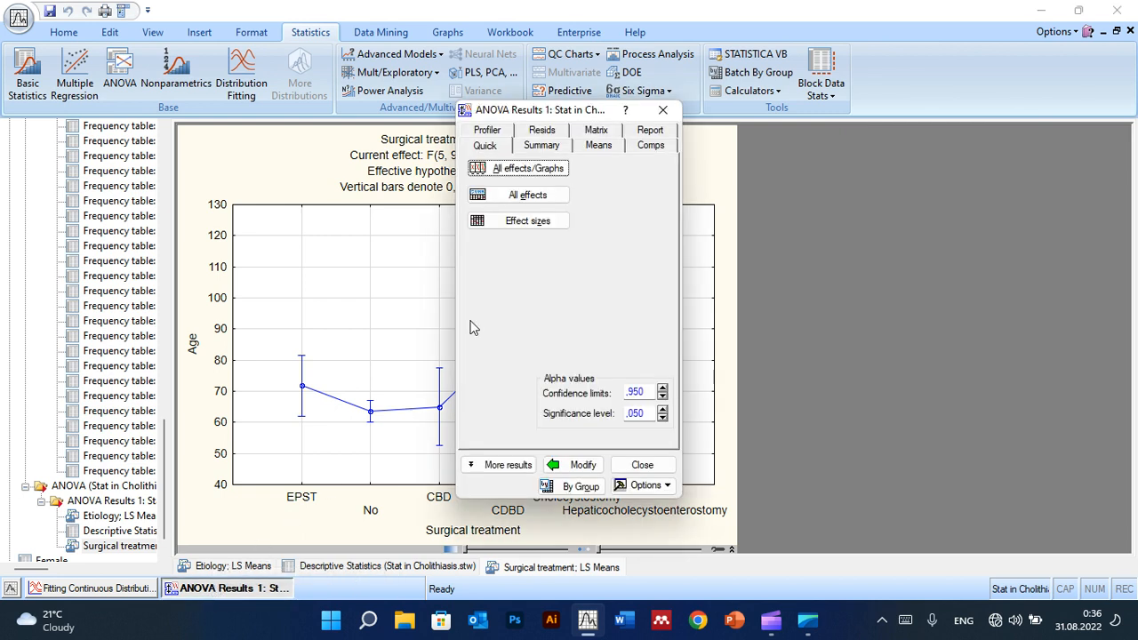
left_click(660, 468)
left_click(717, 226)
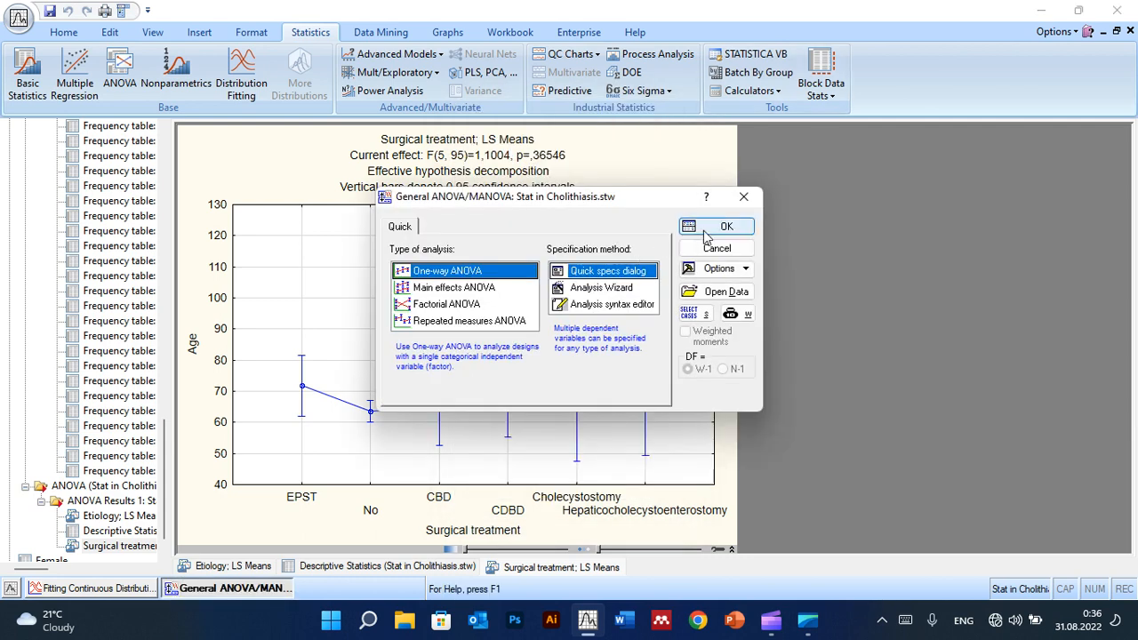
left_click(452, 260)
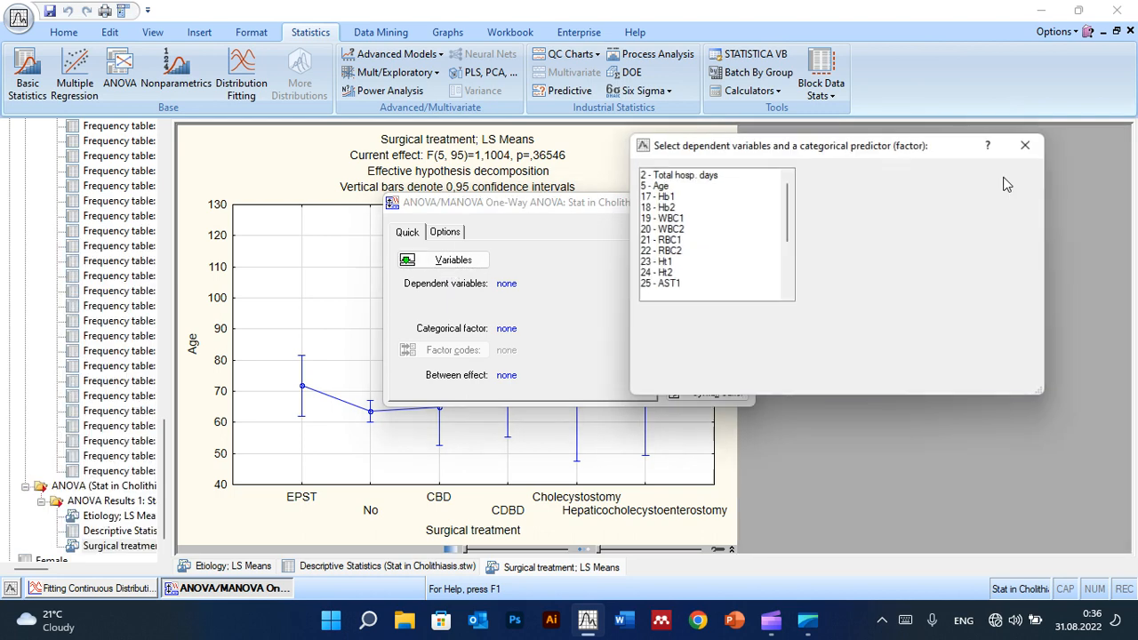
left_click(733, 176)
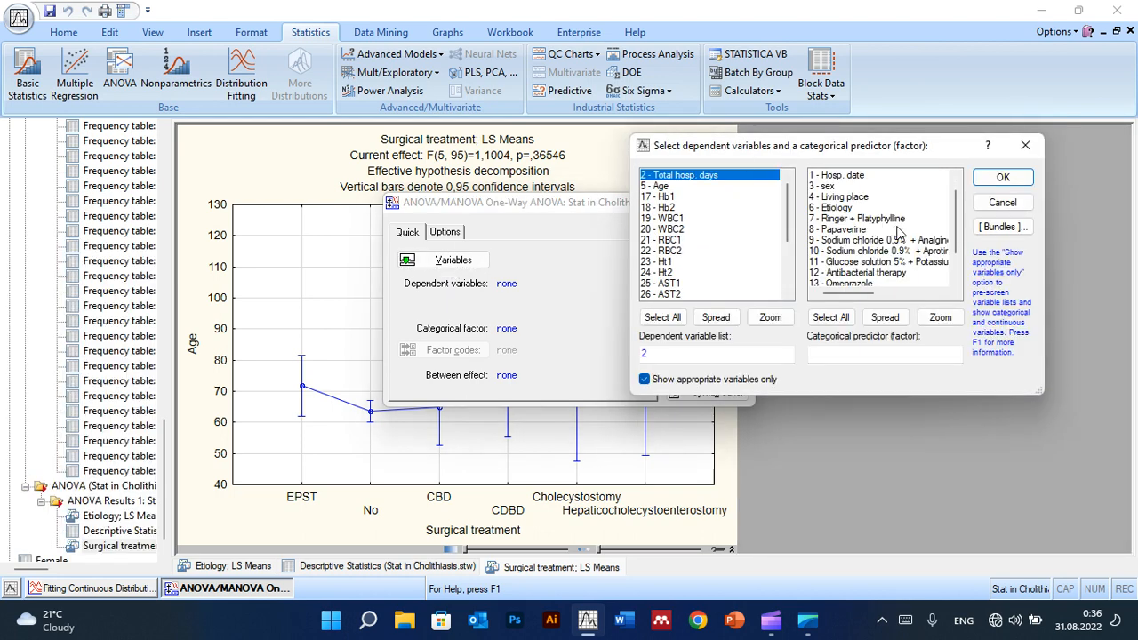
scroll(898, 236, "down", 2)
left_click(896, 273)
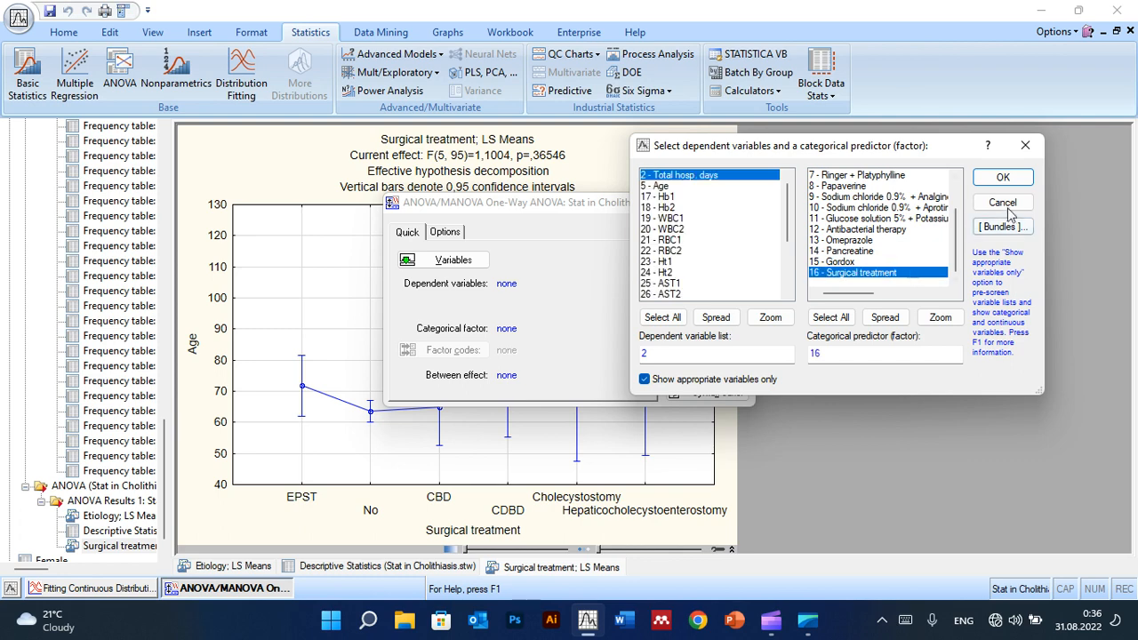
left_click(1003, 177)
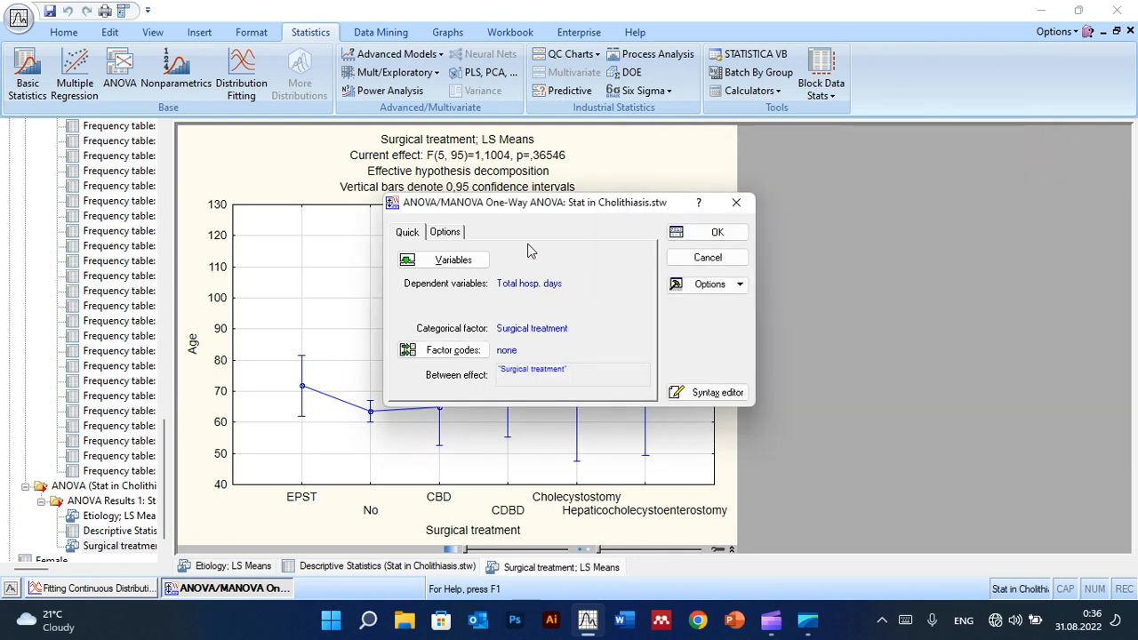
Step: Run the ANOVA with all Surgical treatment codes and plot the least squares means of Total hosp. days by treatment
left_click(449, 351)
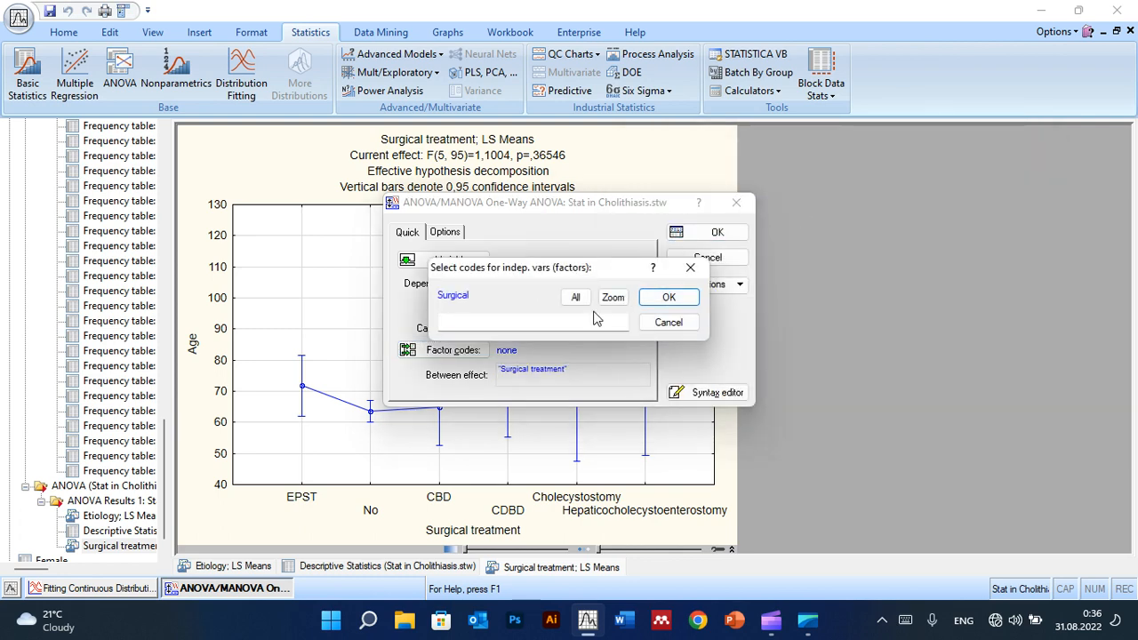
left_click(575, 297)
left_click(668, 301)
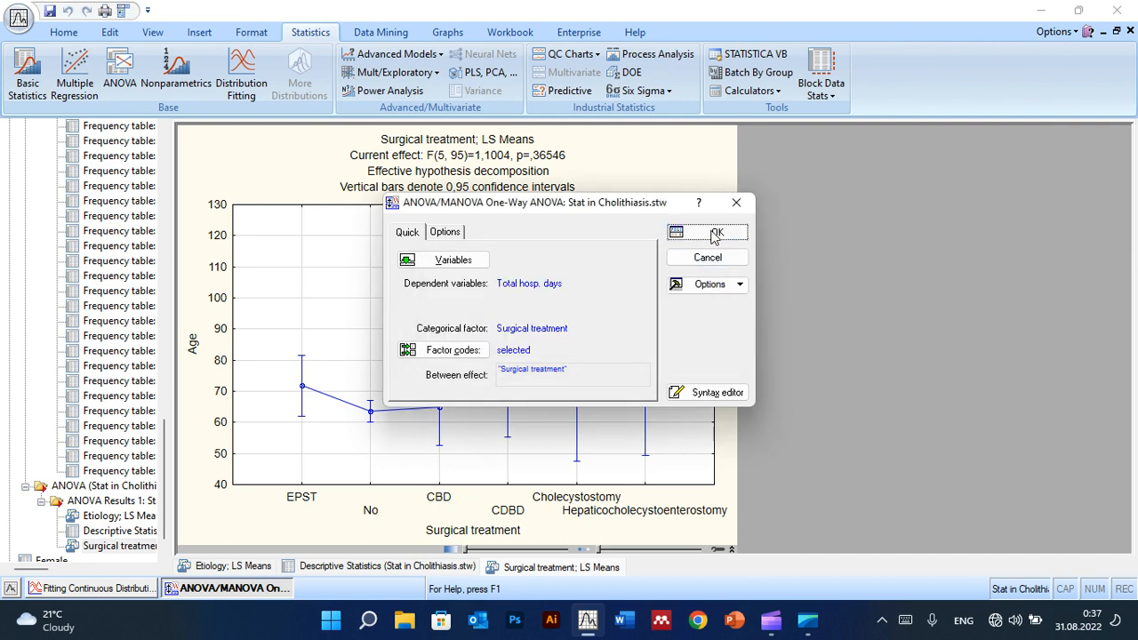
left_click(716, 232)
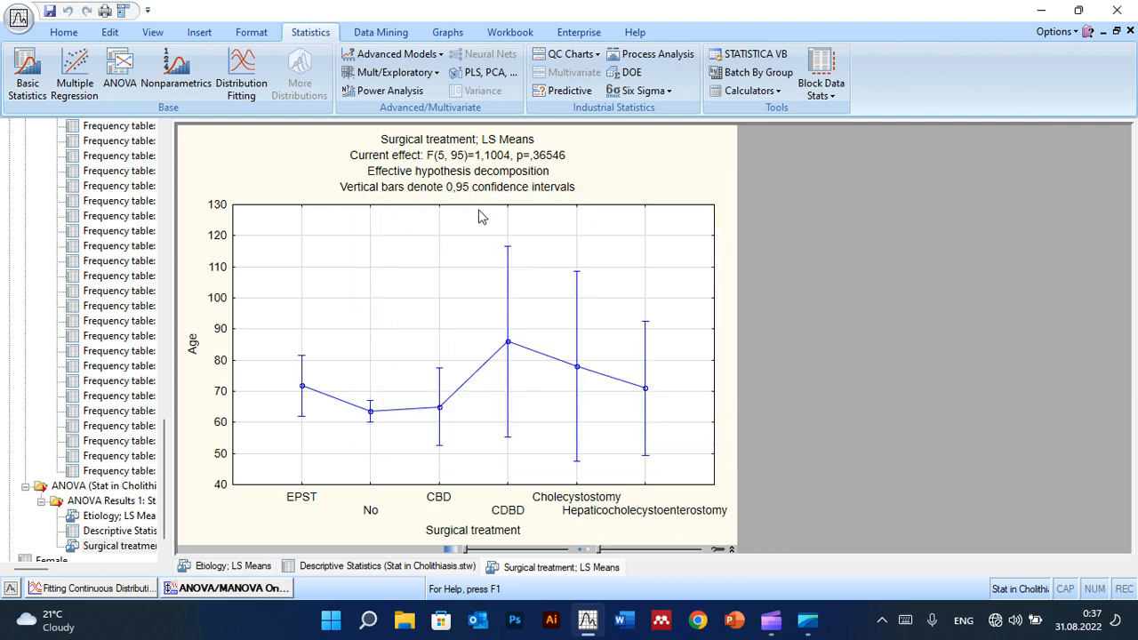
left_click(541, 169)
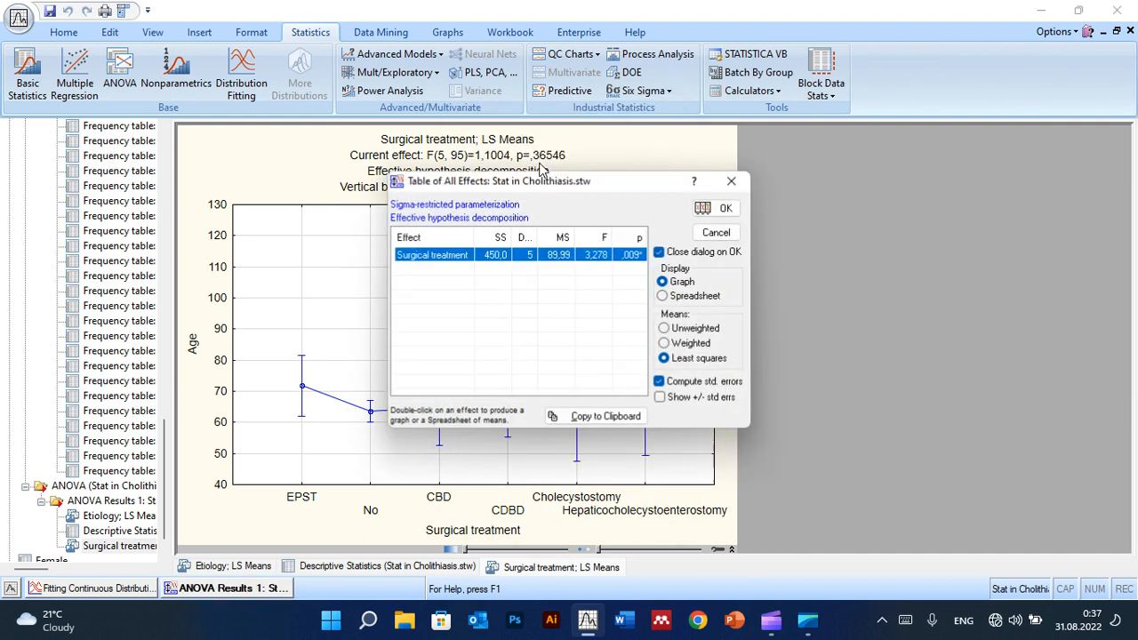
left_click(706, 206)
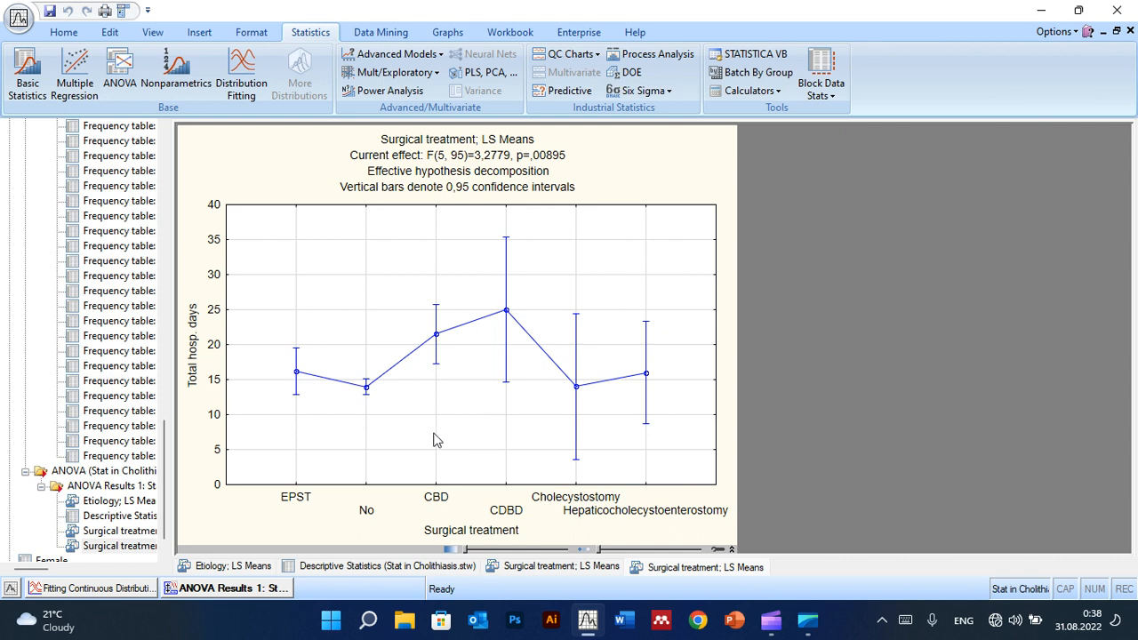
Step: Return to the ANOVA results and generate the cell statistics table of Total hosp. days by Surgical treatment
left_click(264, 590)
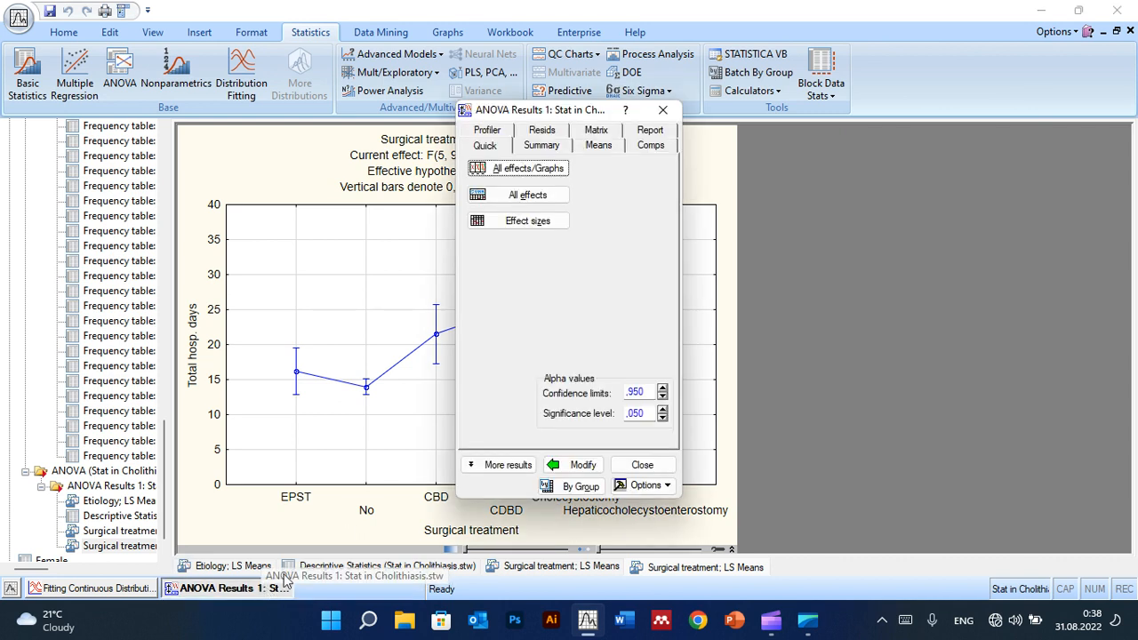
left_click(542, 148)
left_click(633, 190)
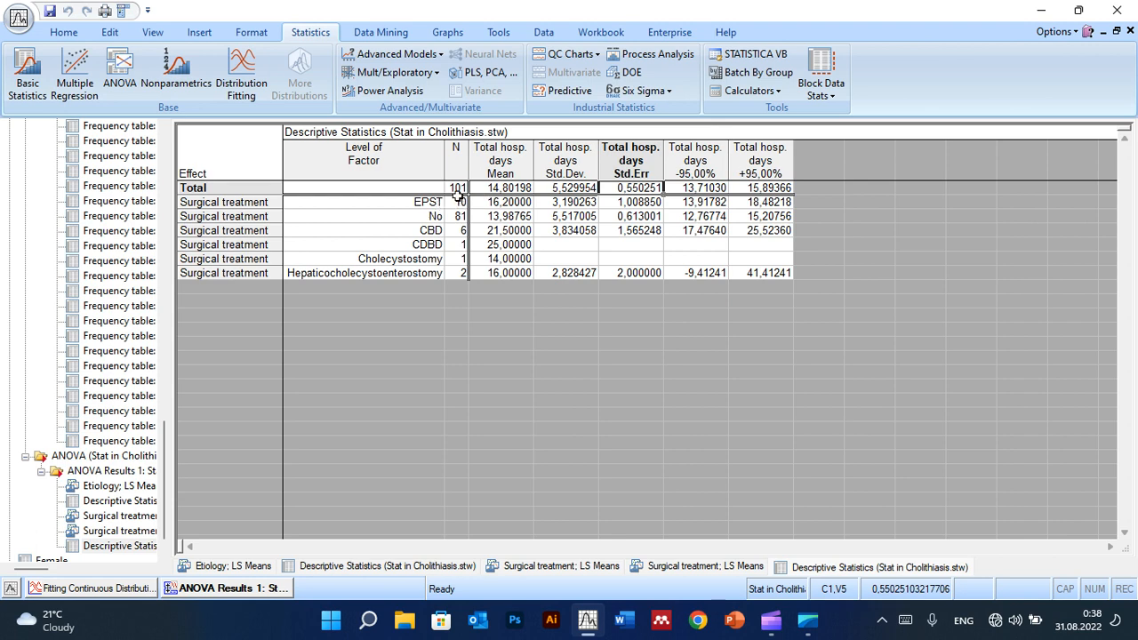
Step: Examine the mean and standard error of hospital days for EPST and the patient count for the No surgical treatment group
left_click(441, 204)
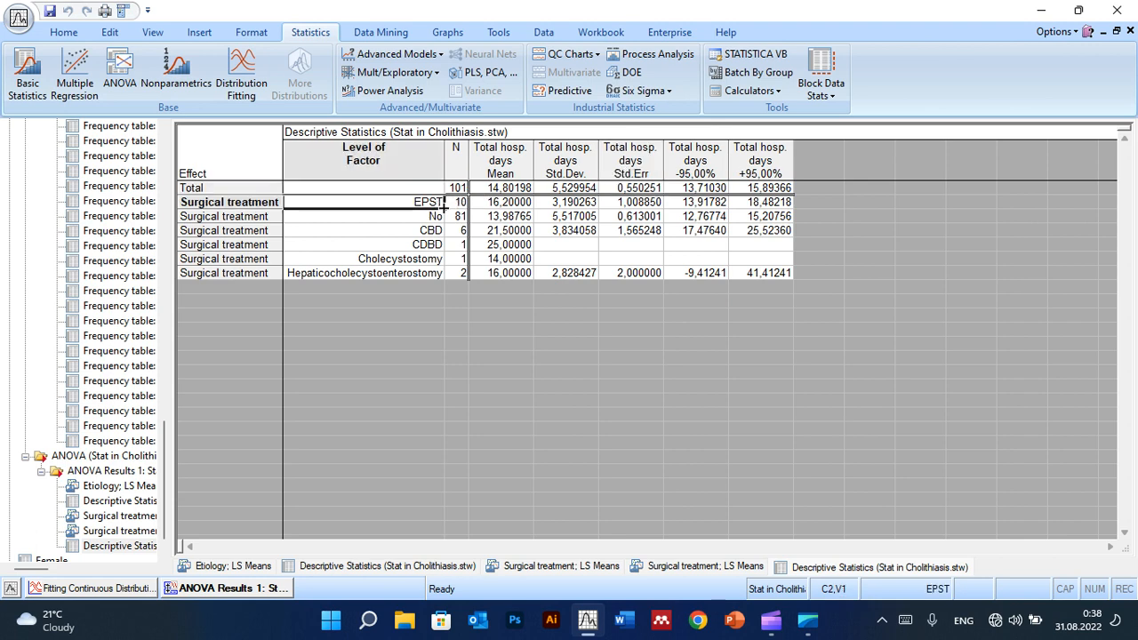
left_click(500, 204)
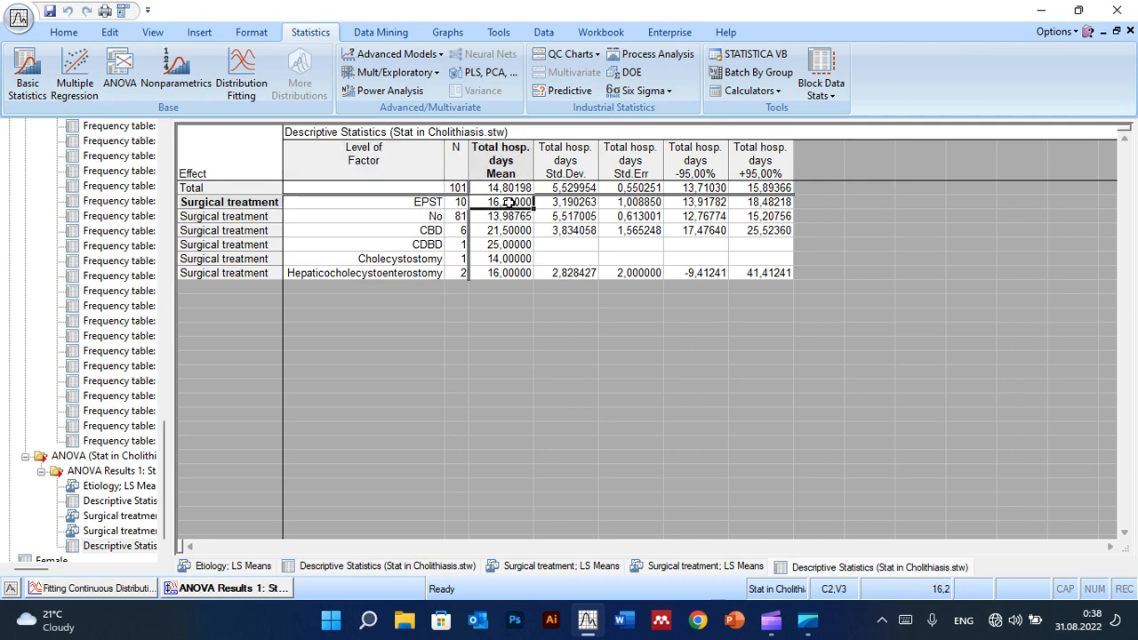
left_click(645, 205)
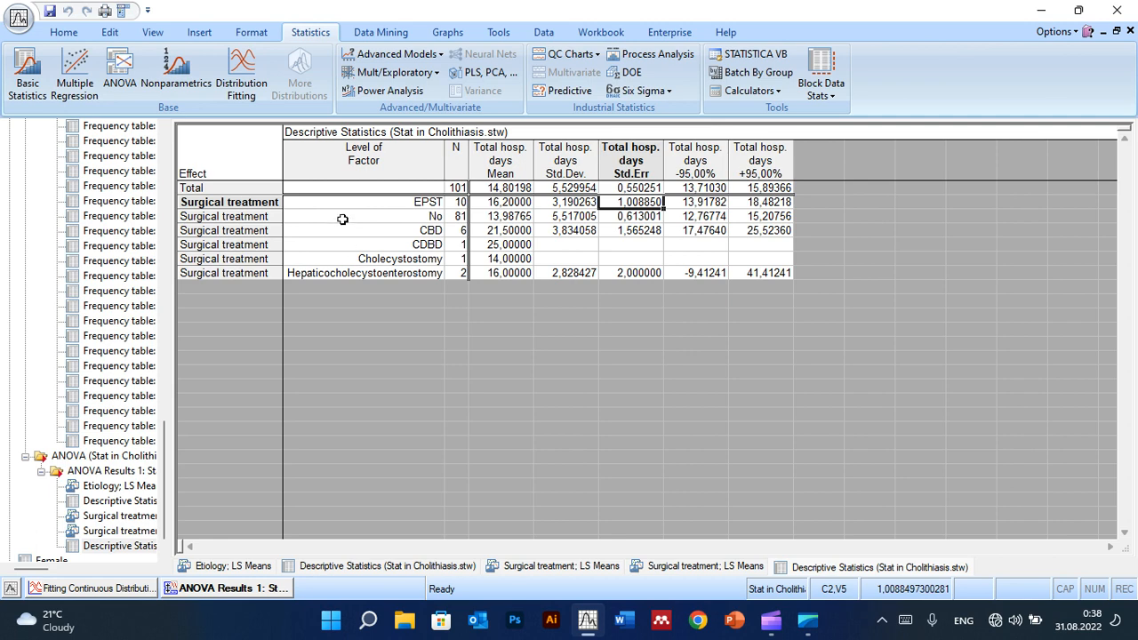
left_click(454, 216)
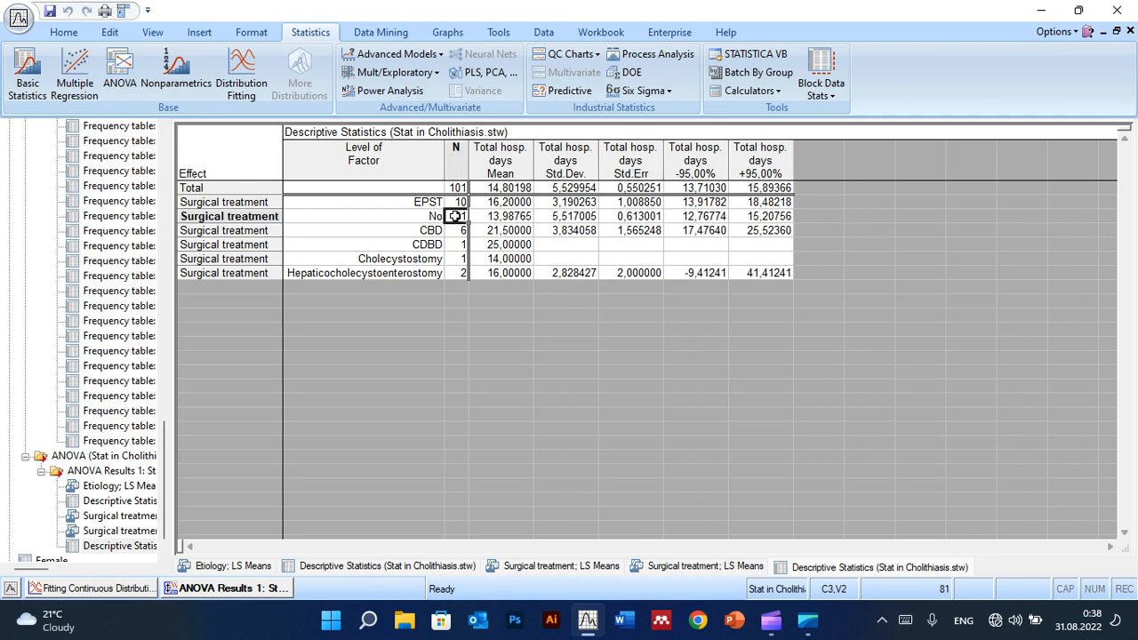
left_click(419, 213)
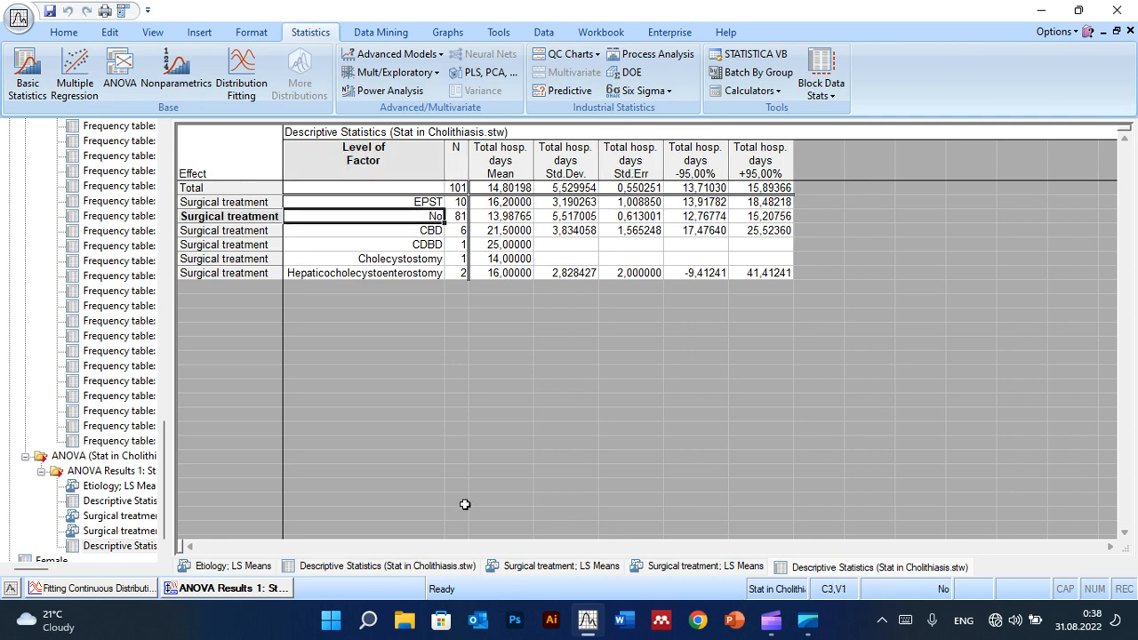
Step: Close the Surgical treatment ANOVA results and exit the General ANOVA/MANOVA analysis
left_click(228, 588)
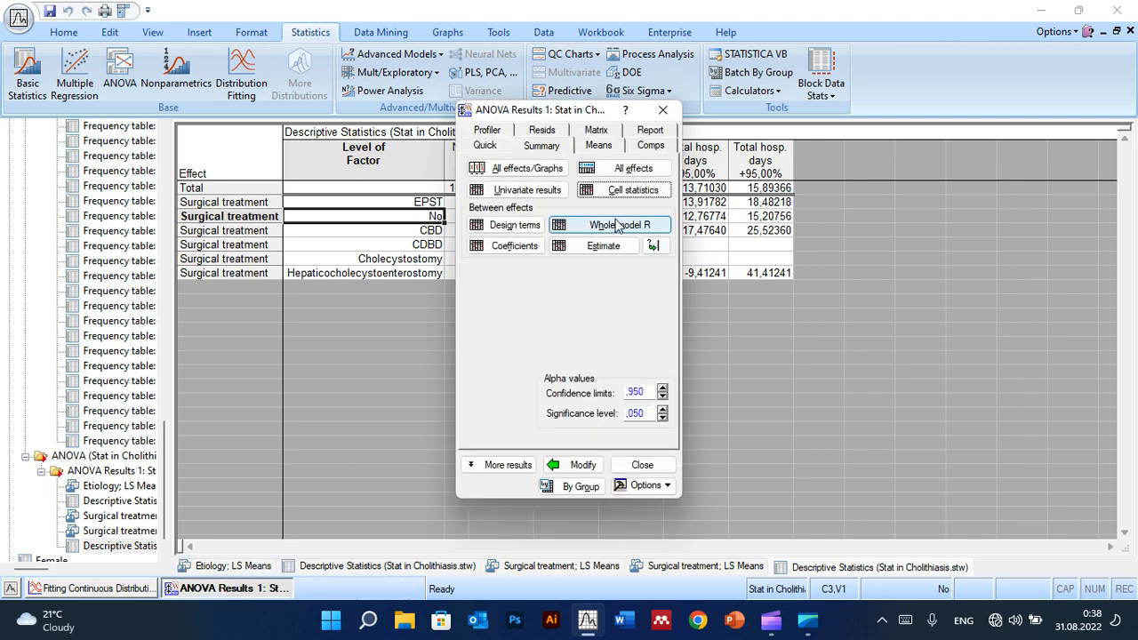
left_click(665, 464)
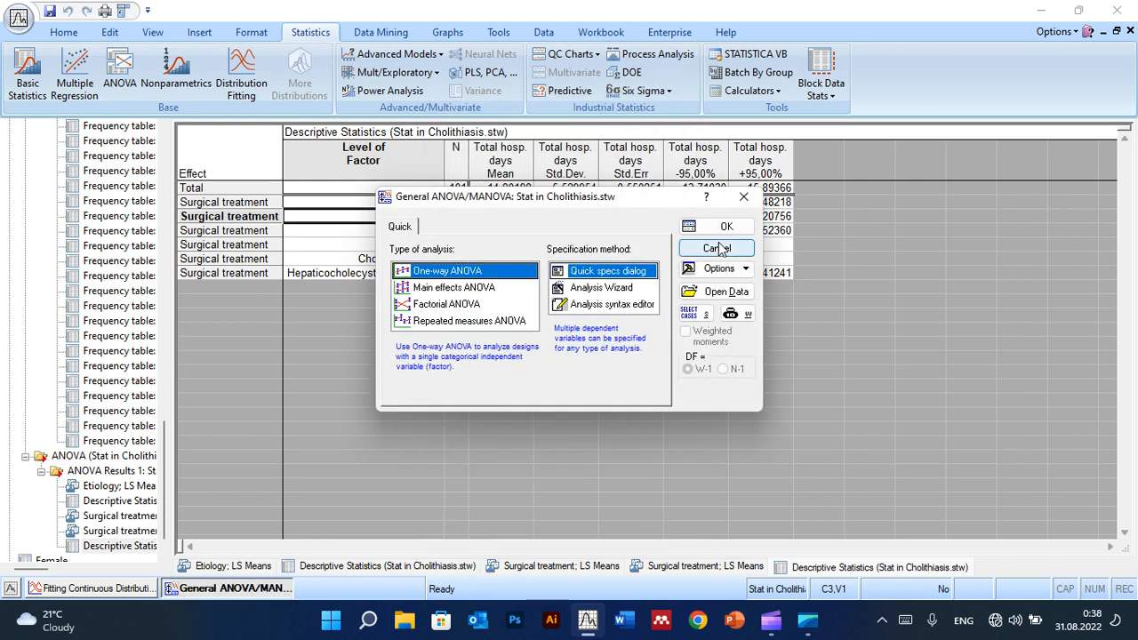
left_click(715, 250)
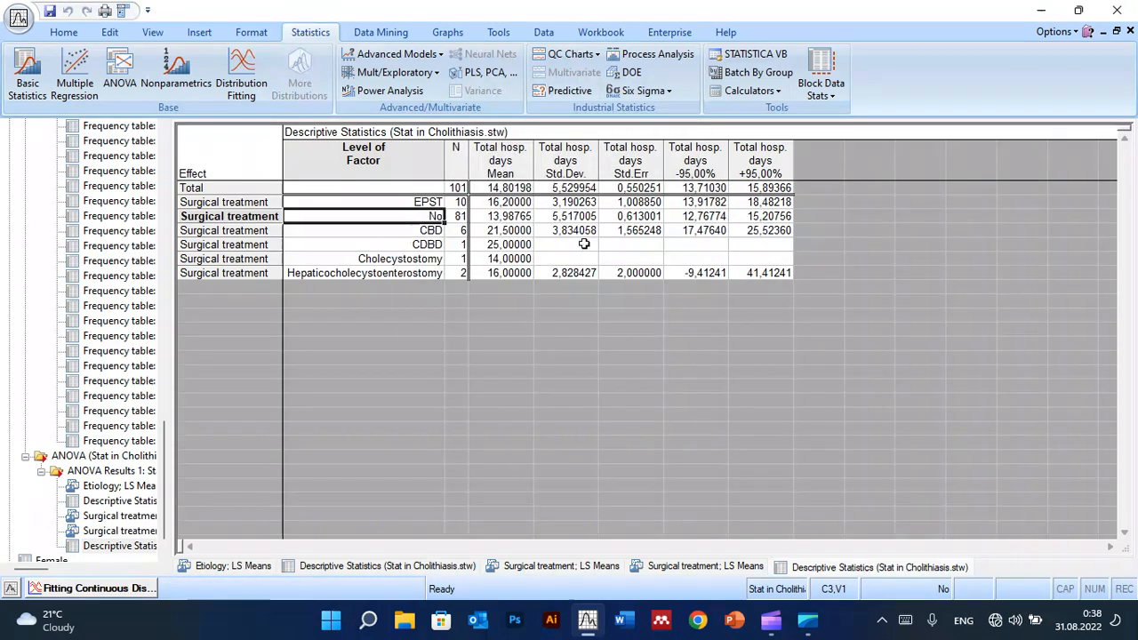